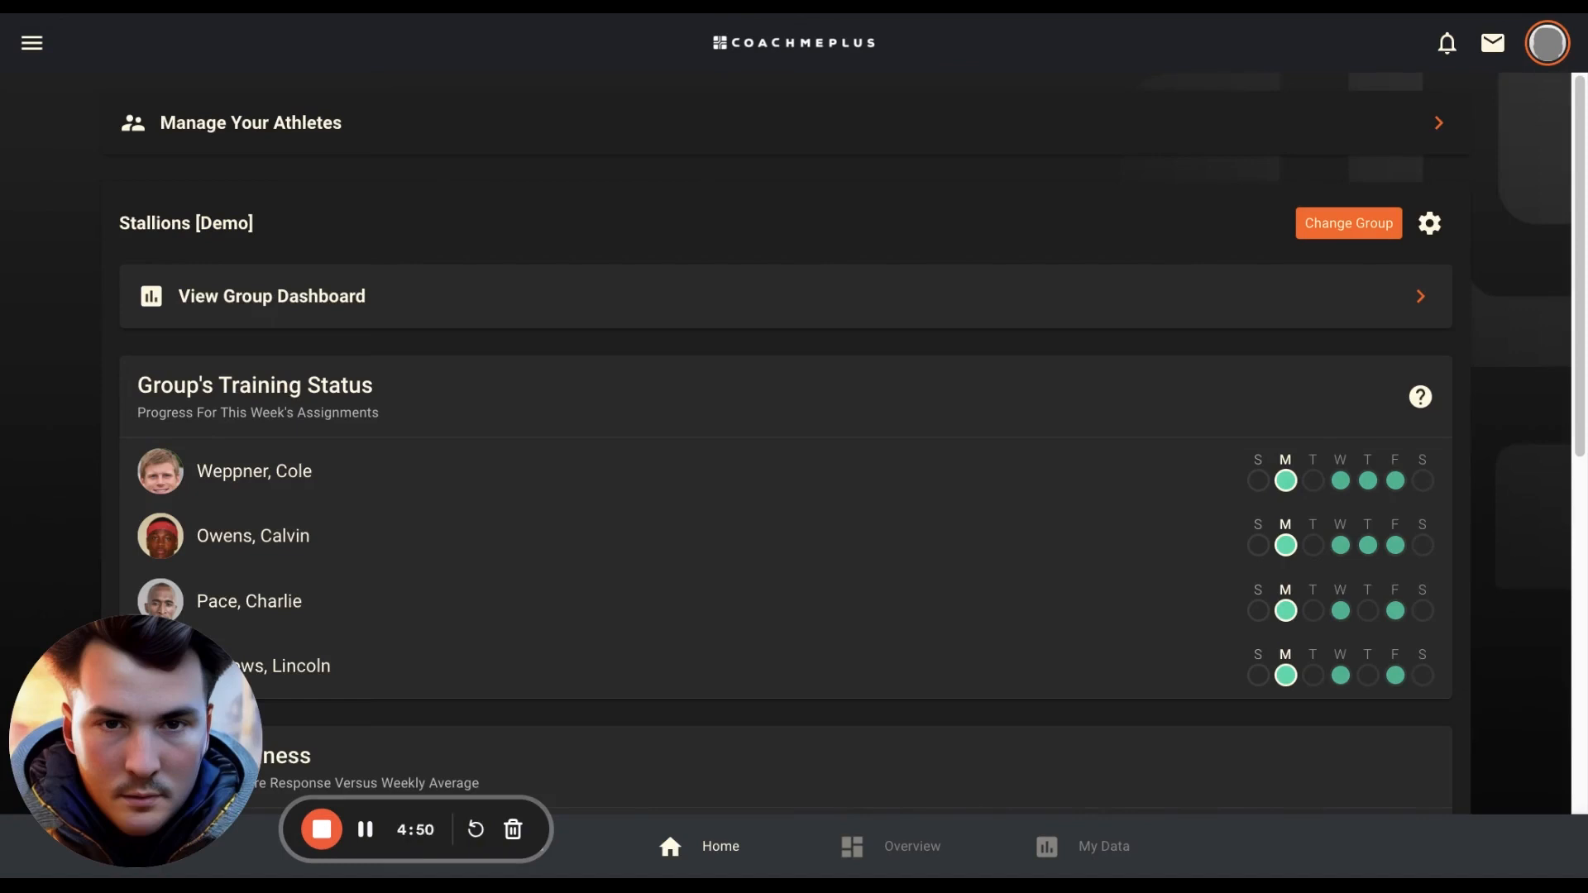
# - Examine the Group's Nutrition summary on the home page and the actions offered for the second listed athlete
pyautogui.scroll(-8, 786, 446)
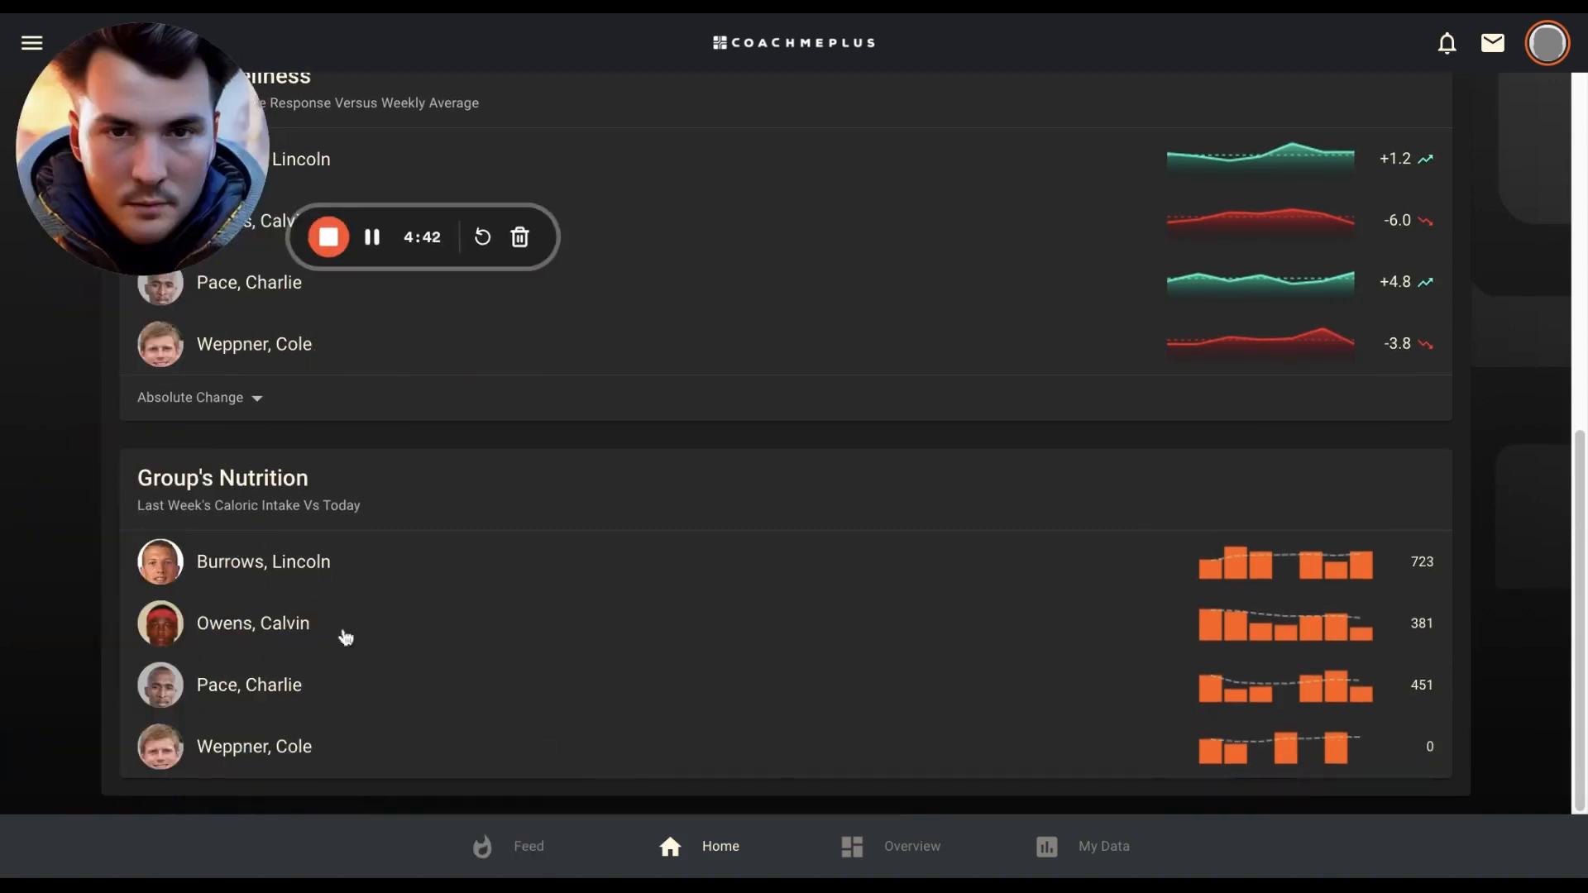
pyautogui.click(232, 623)
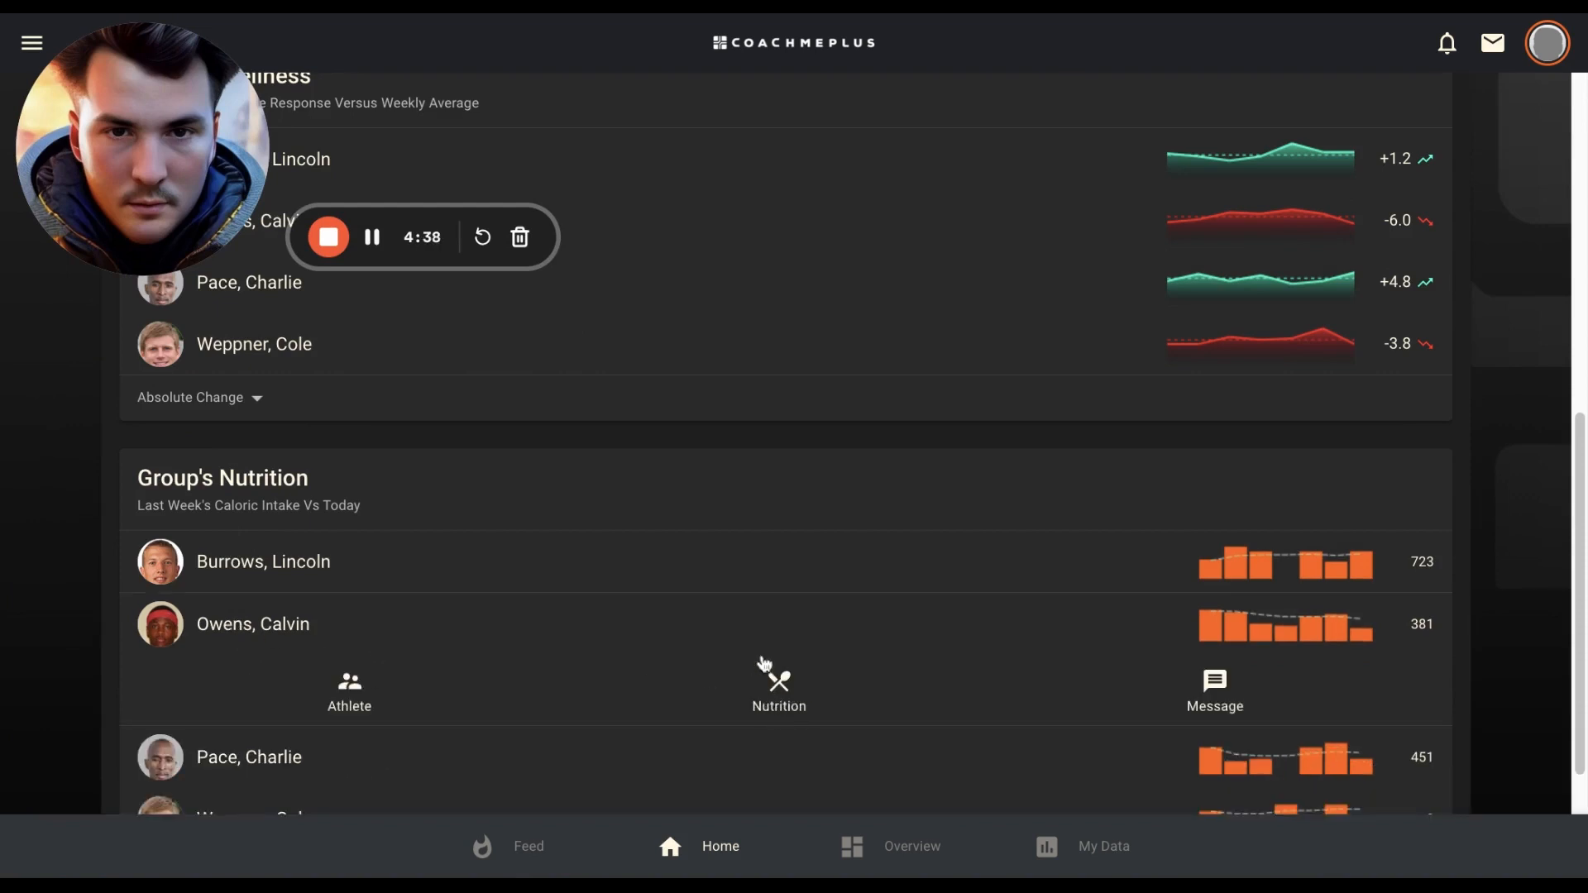
pyautogui.click(254, 626)
pyautogui.scroll(8, 649, 463)
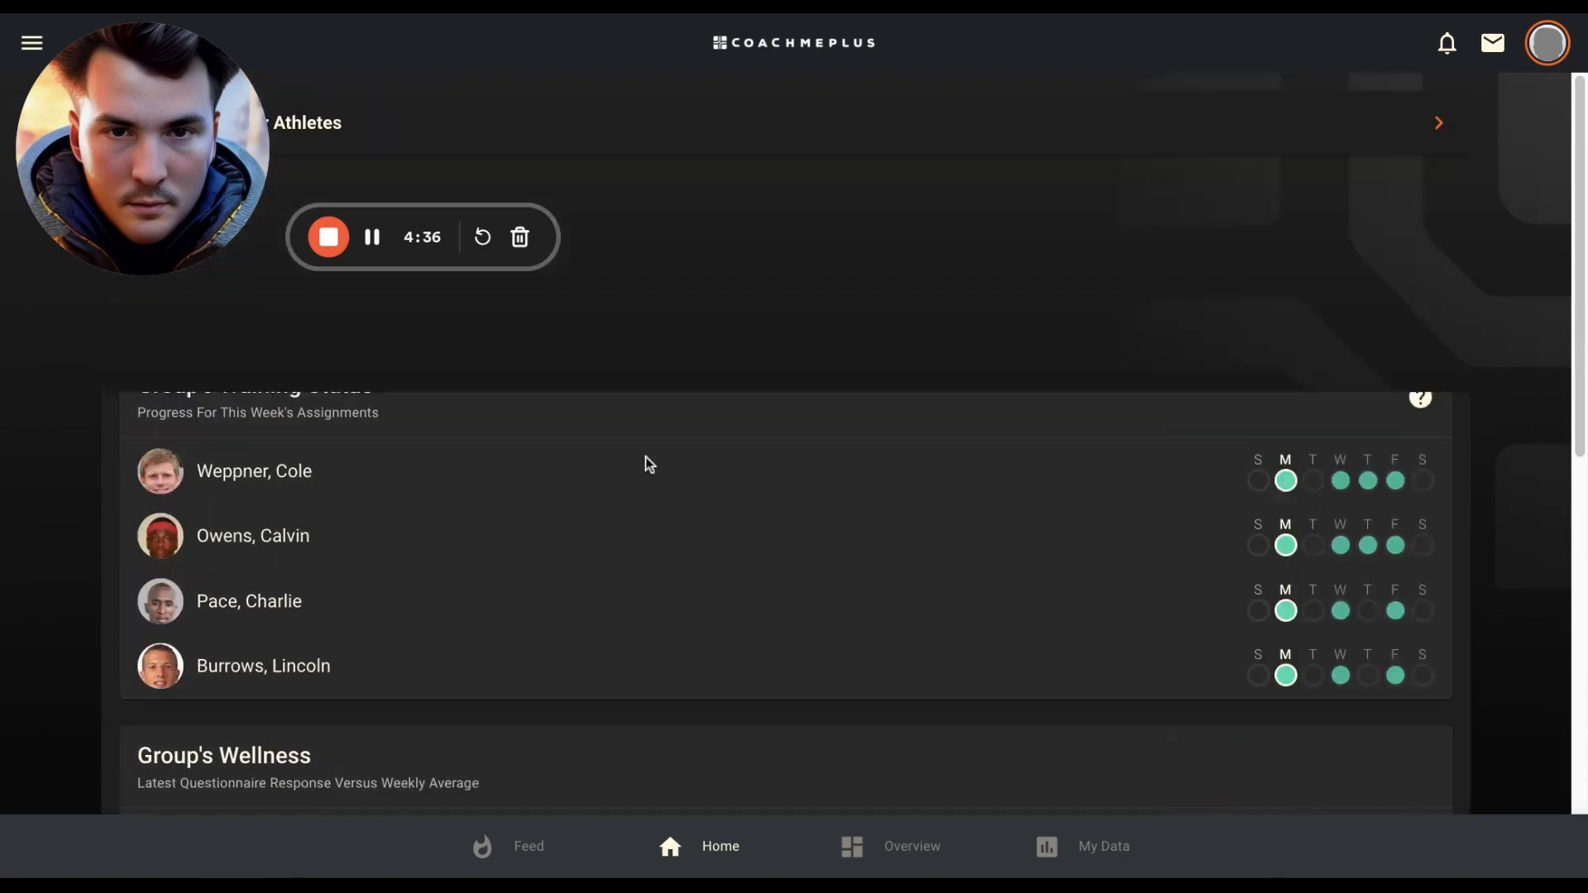
# - Open the athlete list and bring up the profile of the athlete in the Defensemen subgroup of Stallions [Demo]
pyautogui.click(321, 145)
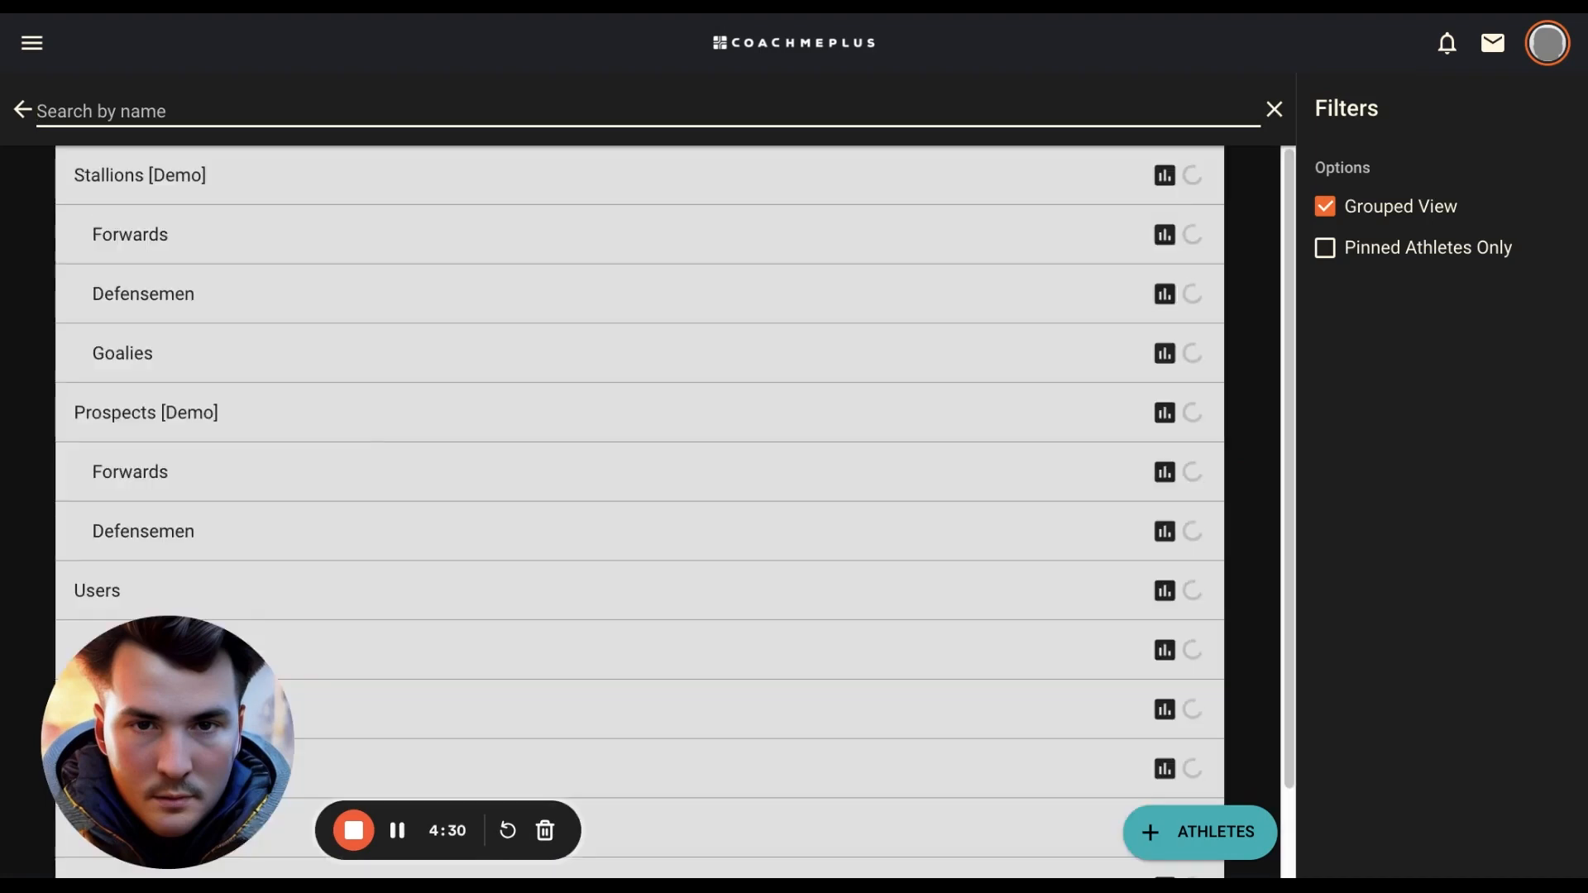
pyautogui.click(248, 195)
pyautogui.click(248, 194)
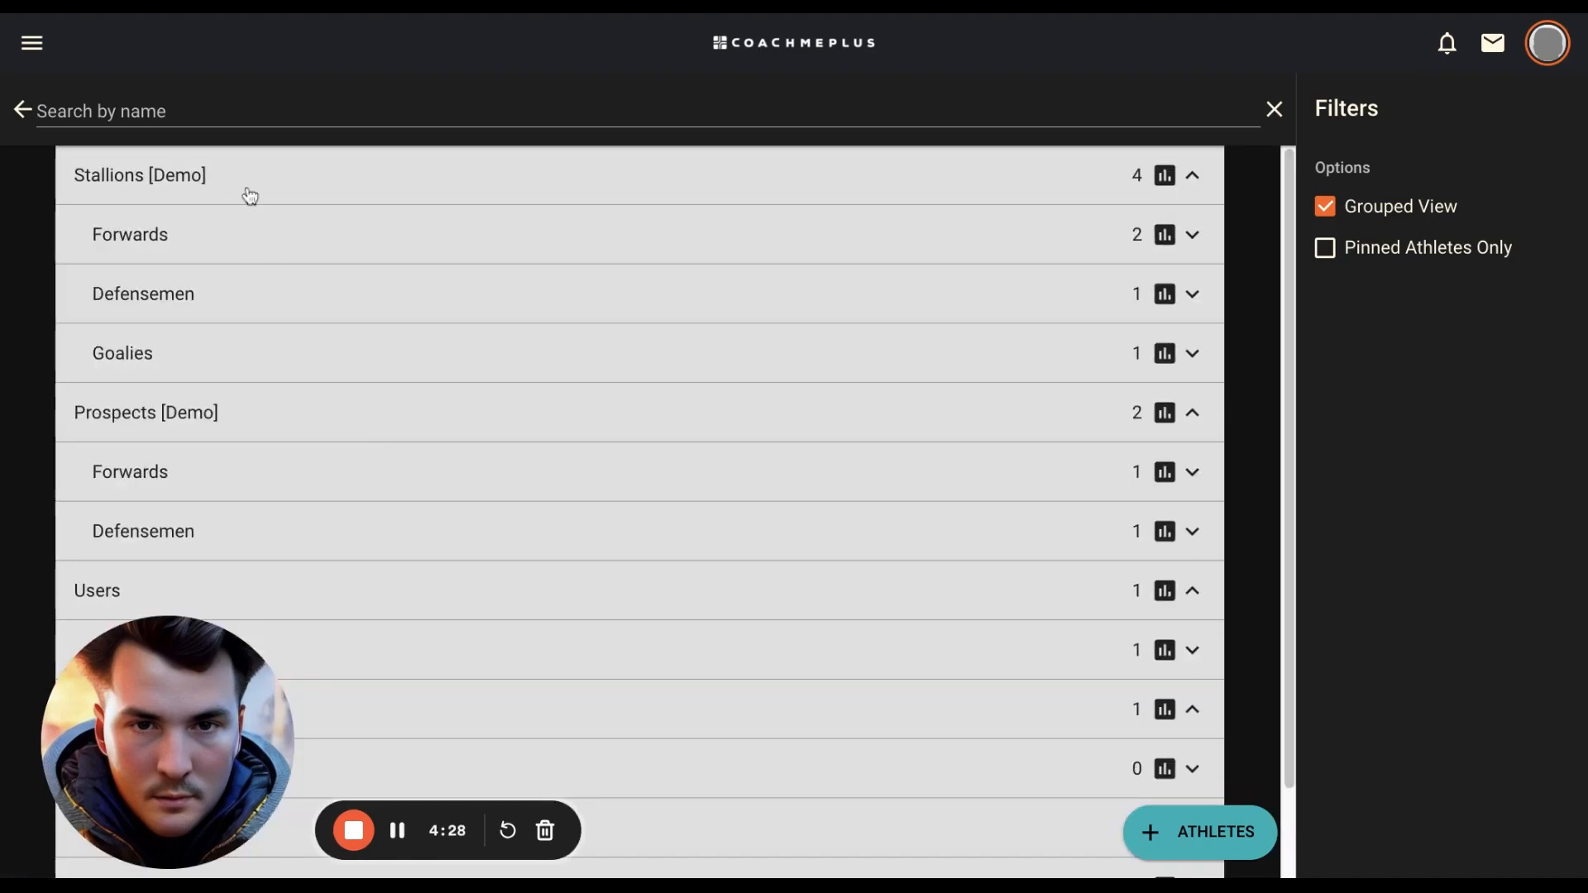
pyautogui.click(235, 239)
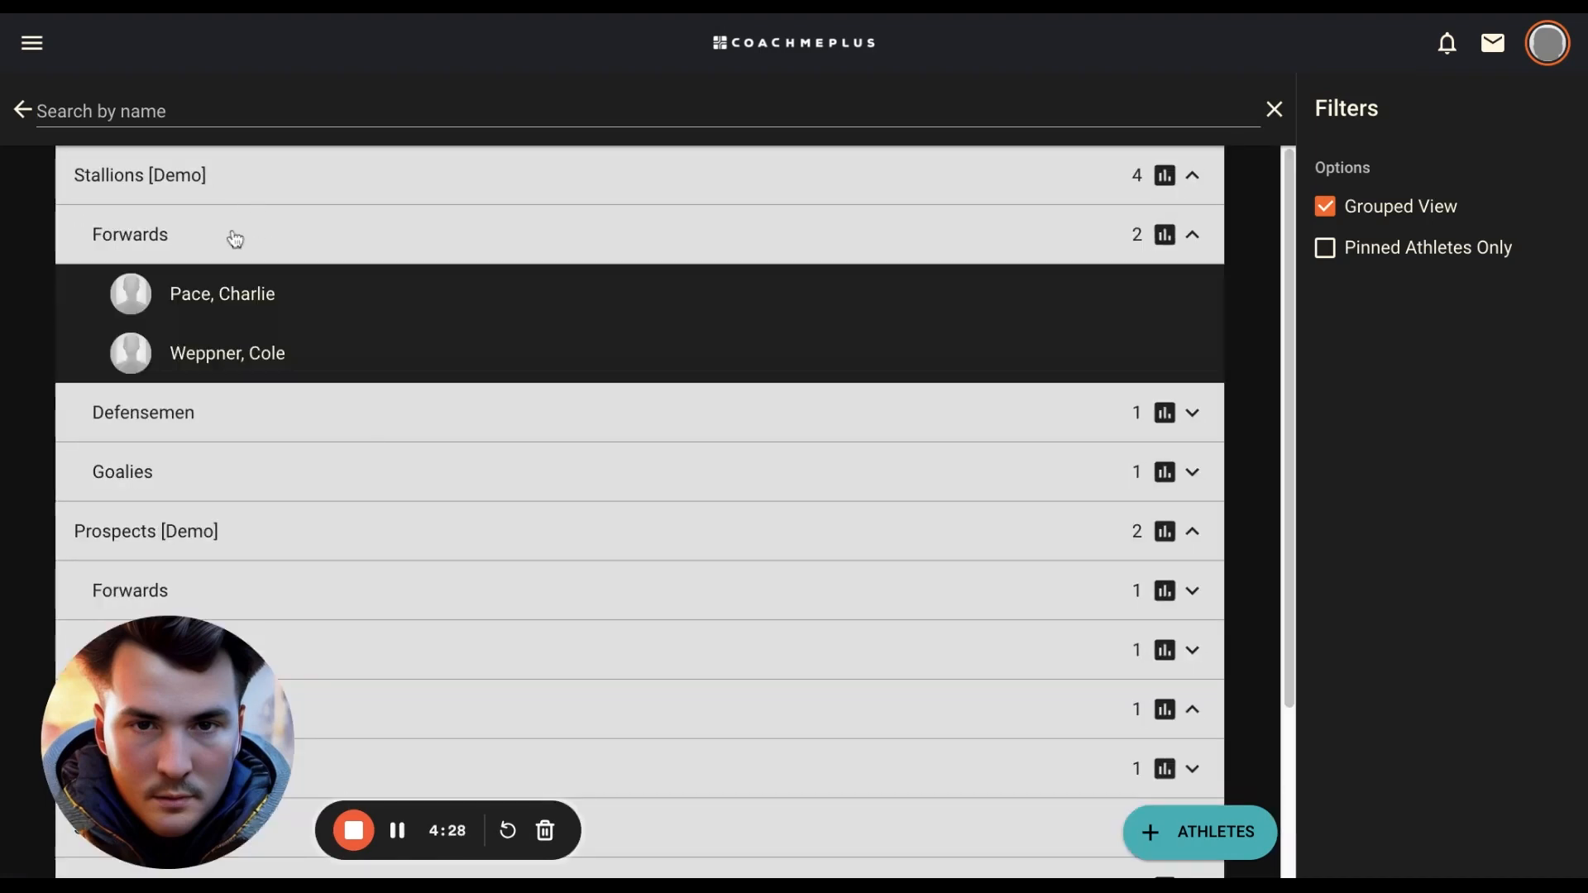
pyautogui.click(218, 412)
pyautogui.click(224, 473)
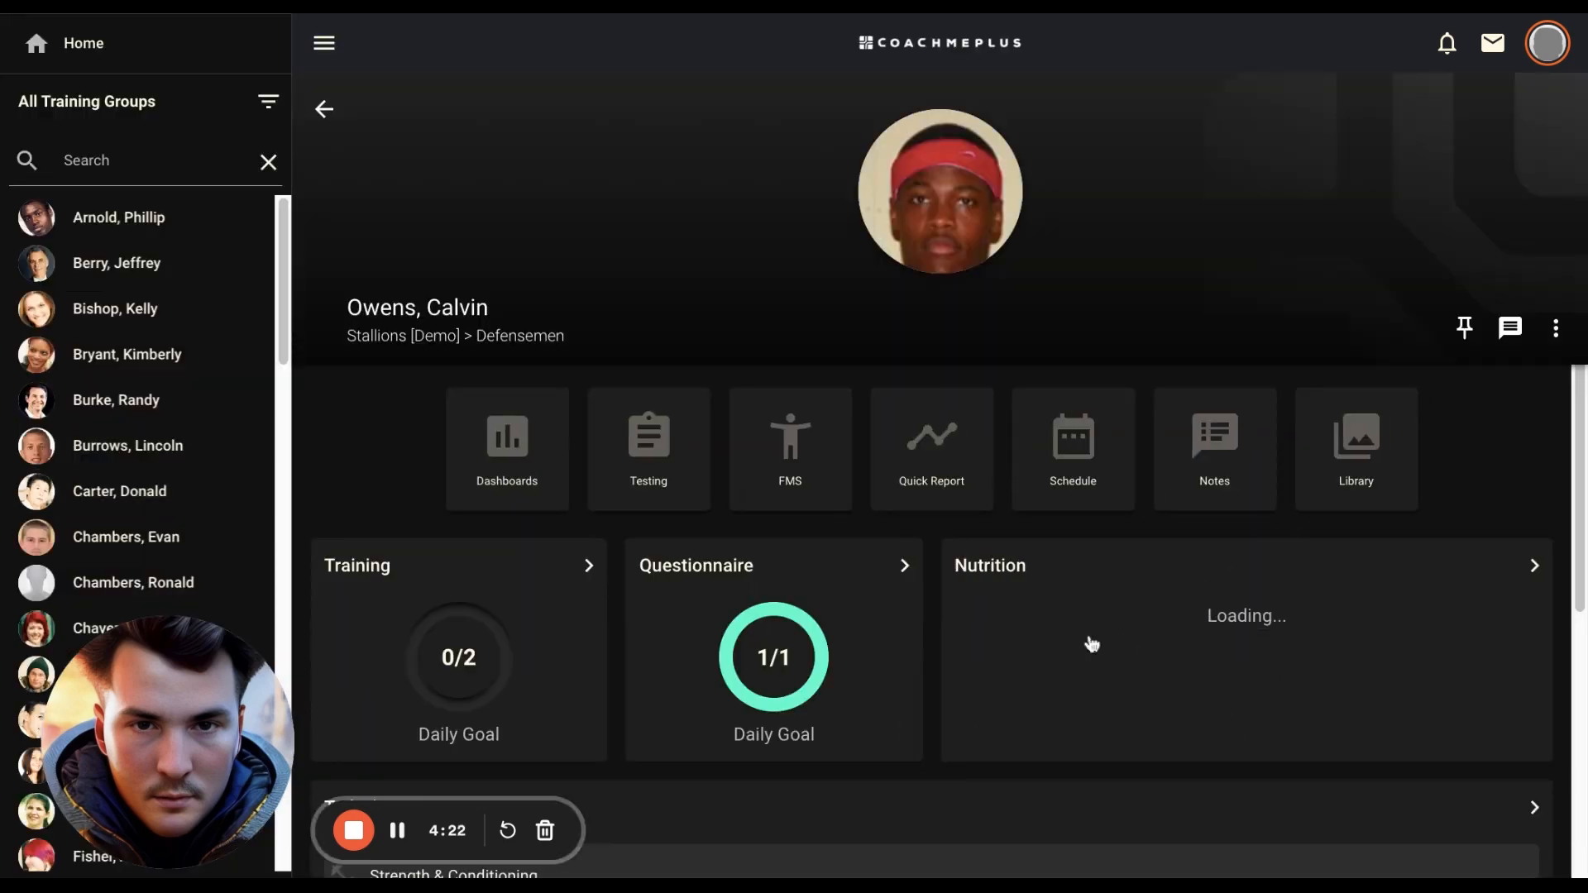
# - Open the athlete's nutrition meal log for December 11 and review the breakfast, lunch and dinner entries
pyautogui.scroll(-1, 1091, 641)
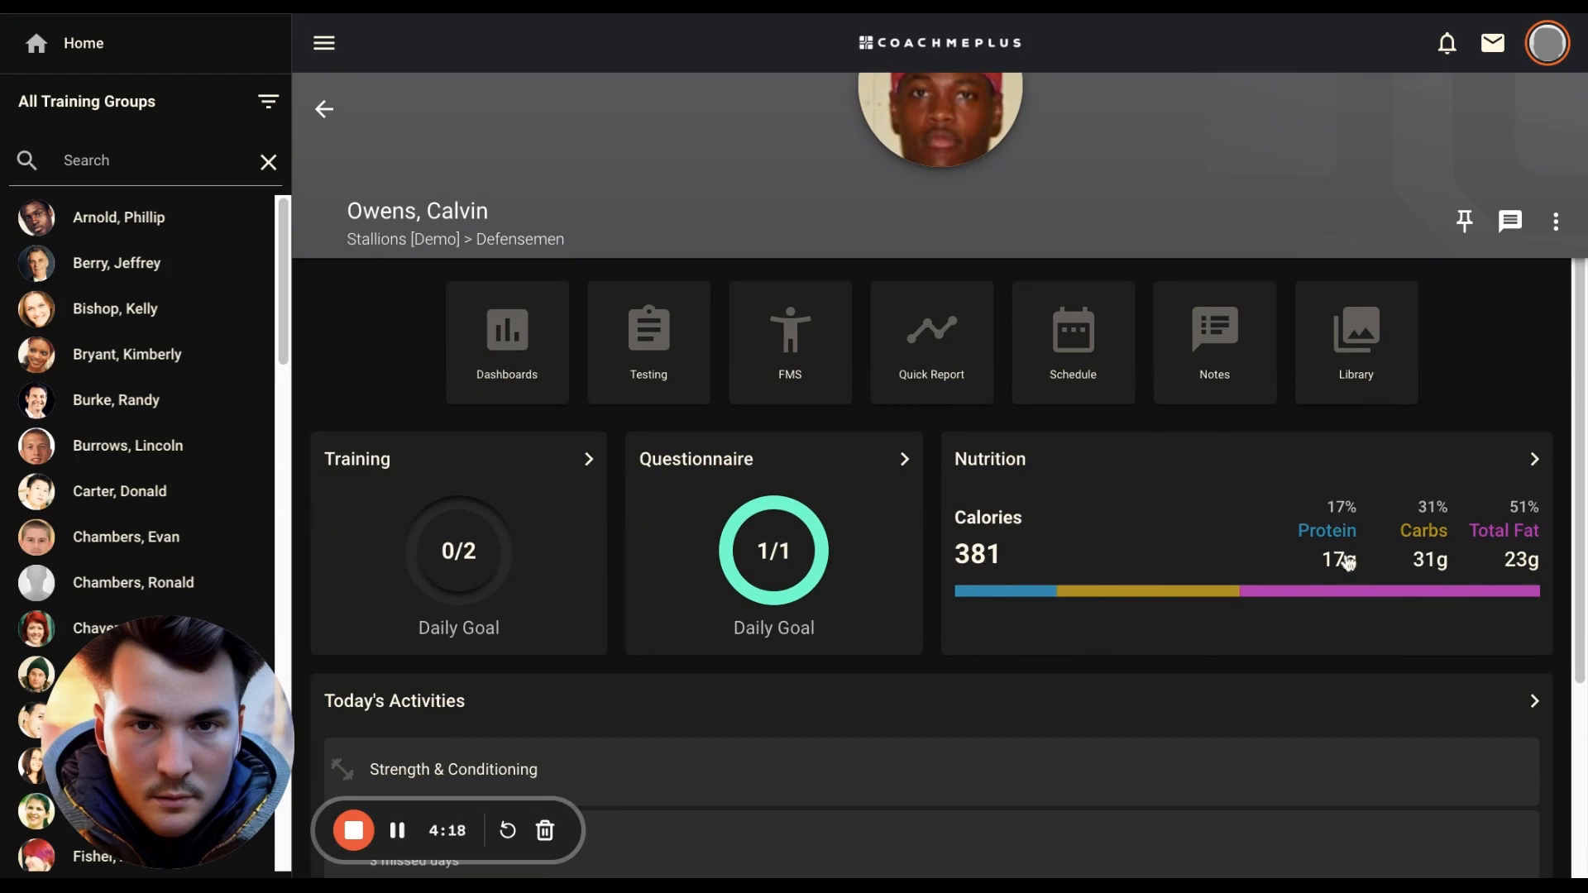
pyautogui.click(1534, 461)
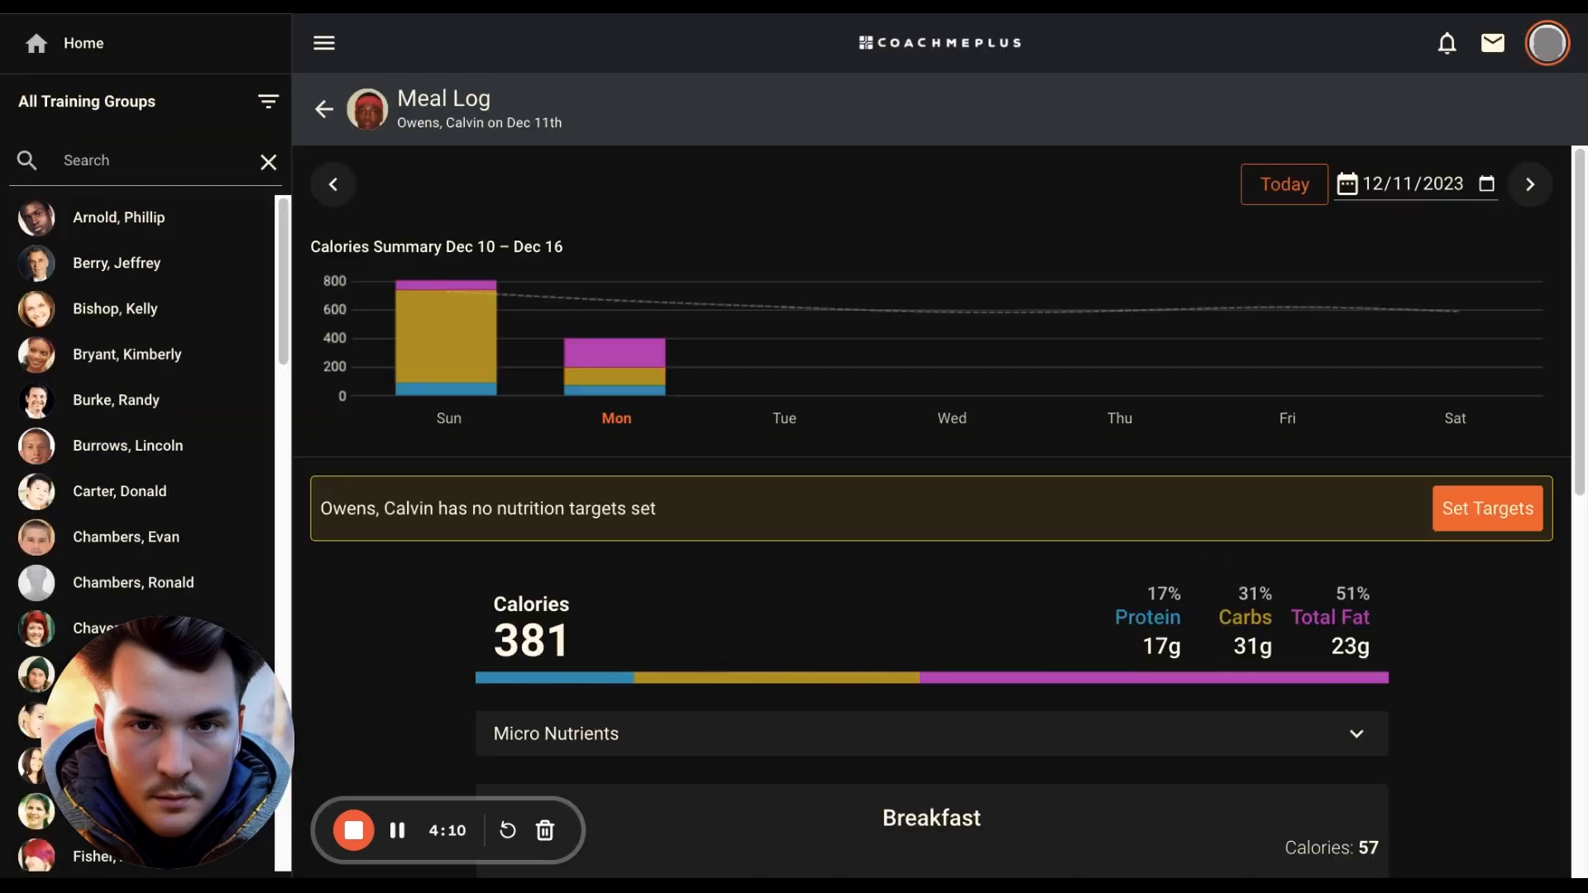
pyautogui.scroll(-3, 931, 512)
pyautogui.scroll(-1, 538, 405)
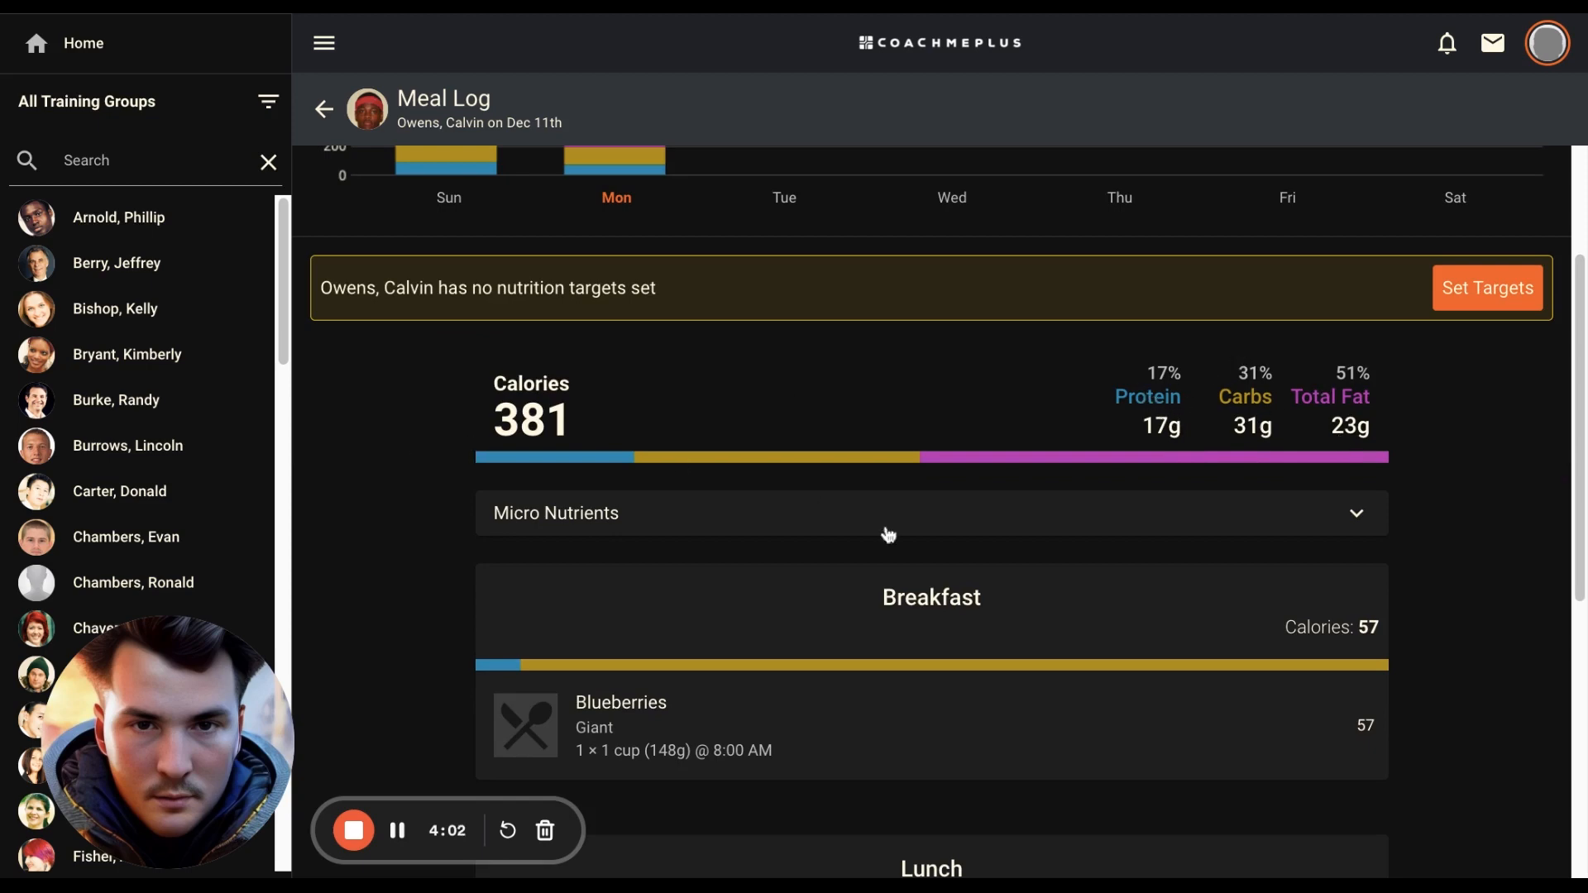
pyautogui.scroll(-2, 885, 532)
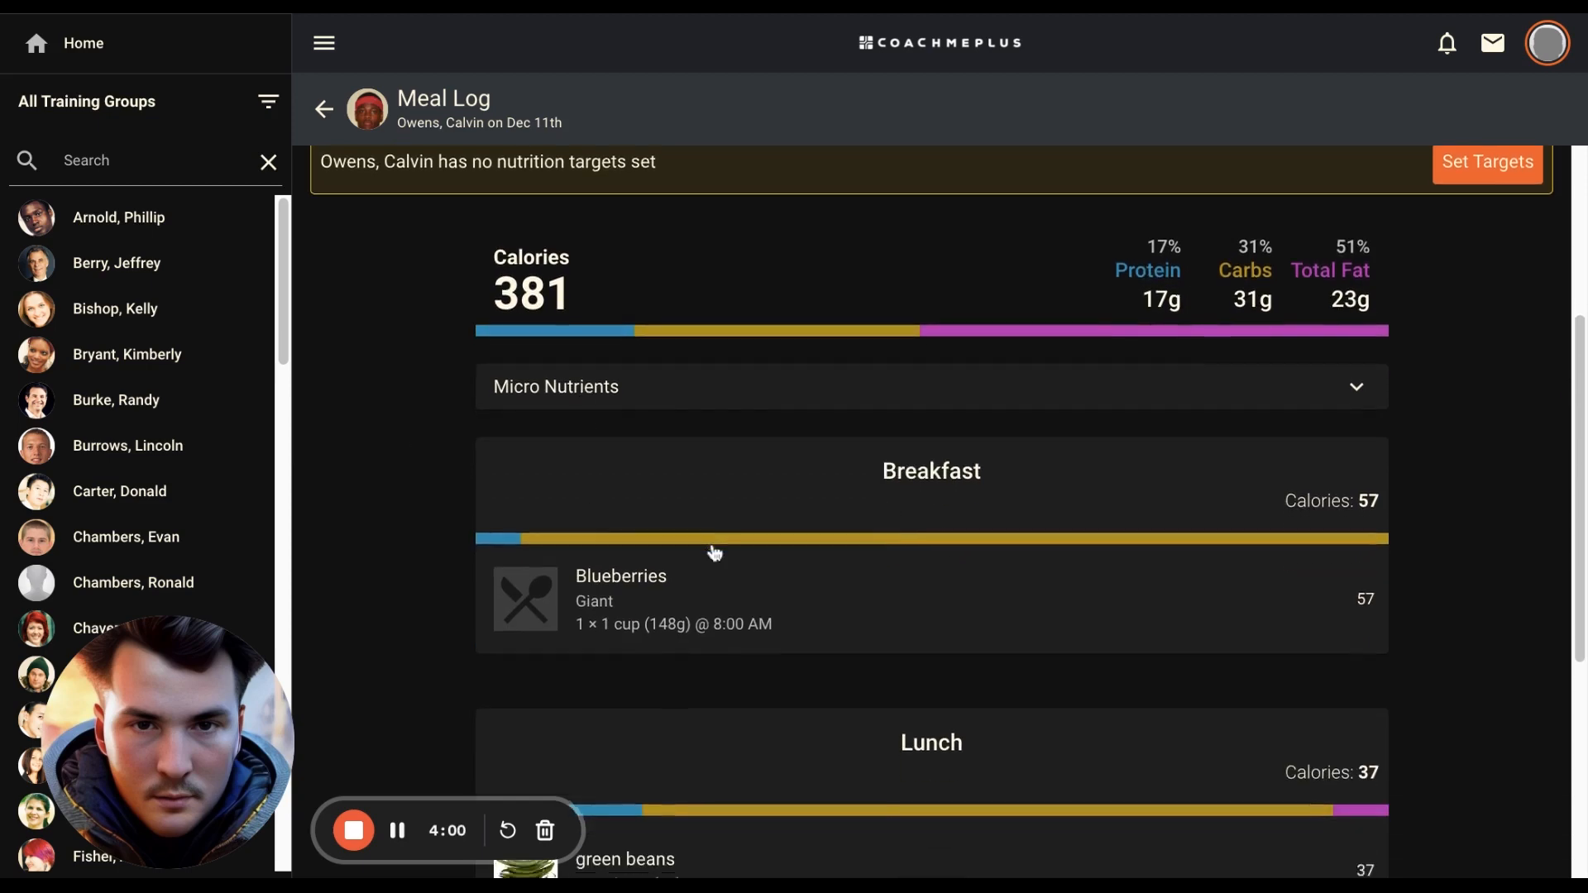
pyautogui.scroll(-2, 712, 549)
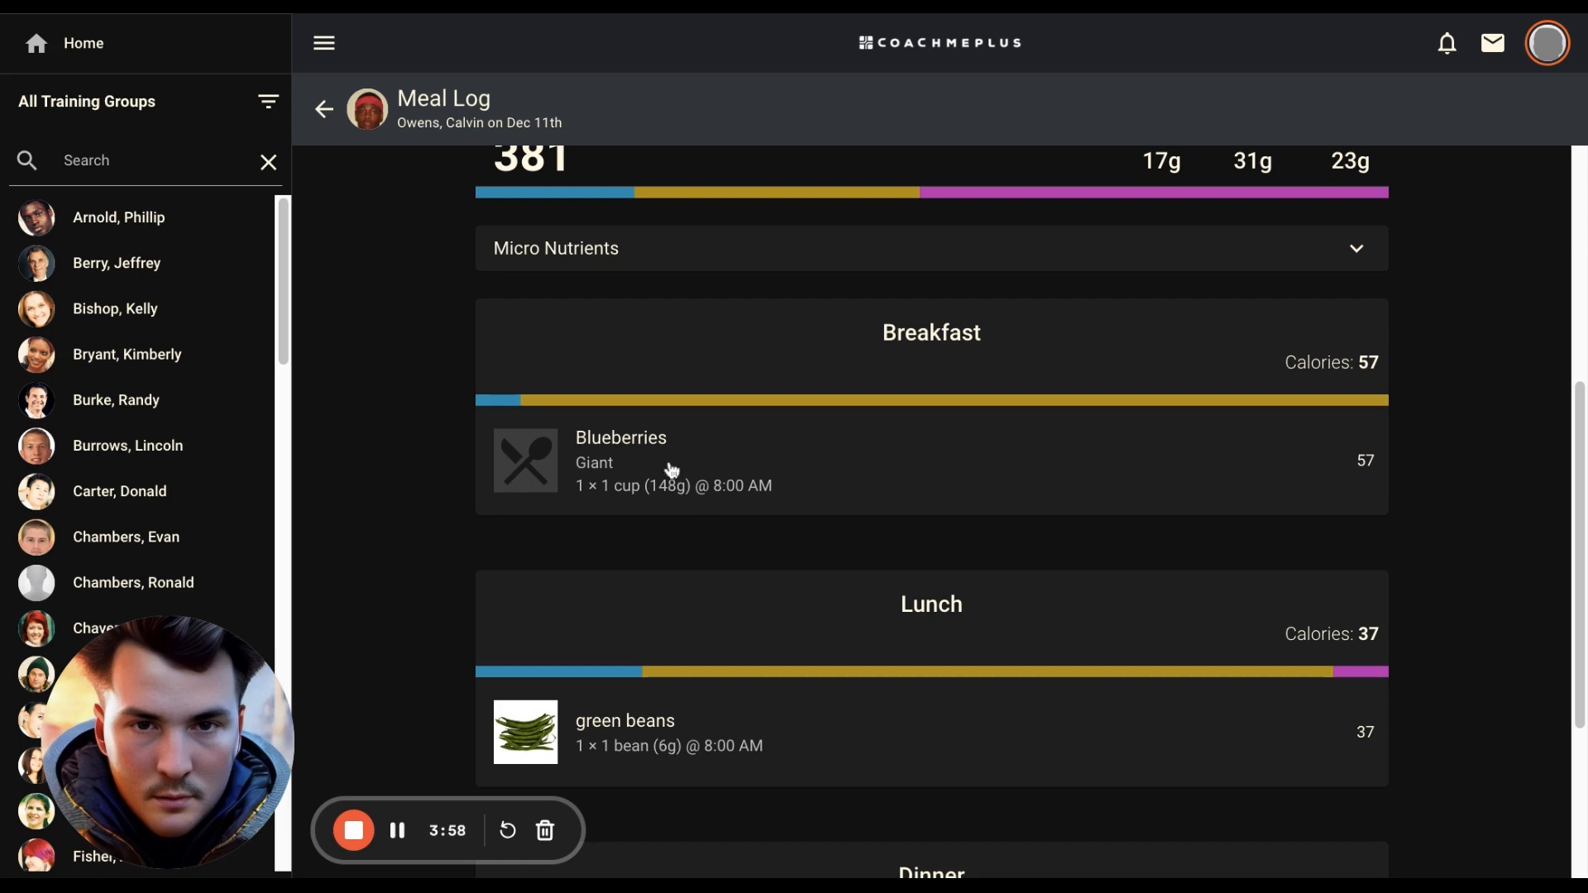
pyautogui.scroll(-4, 670, 467)
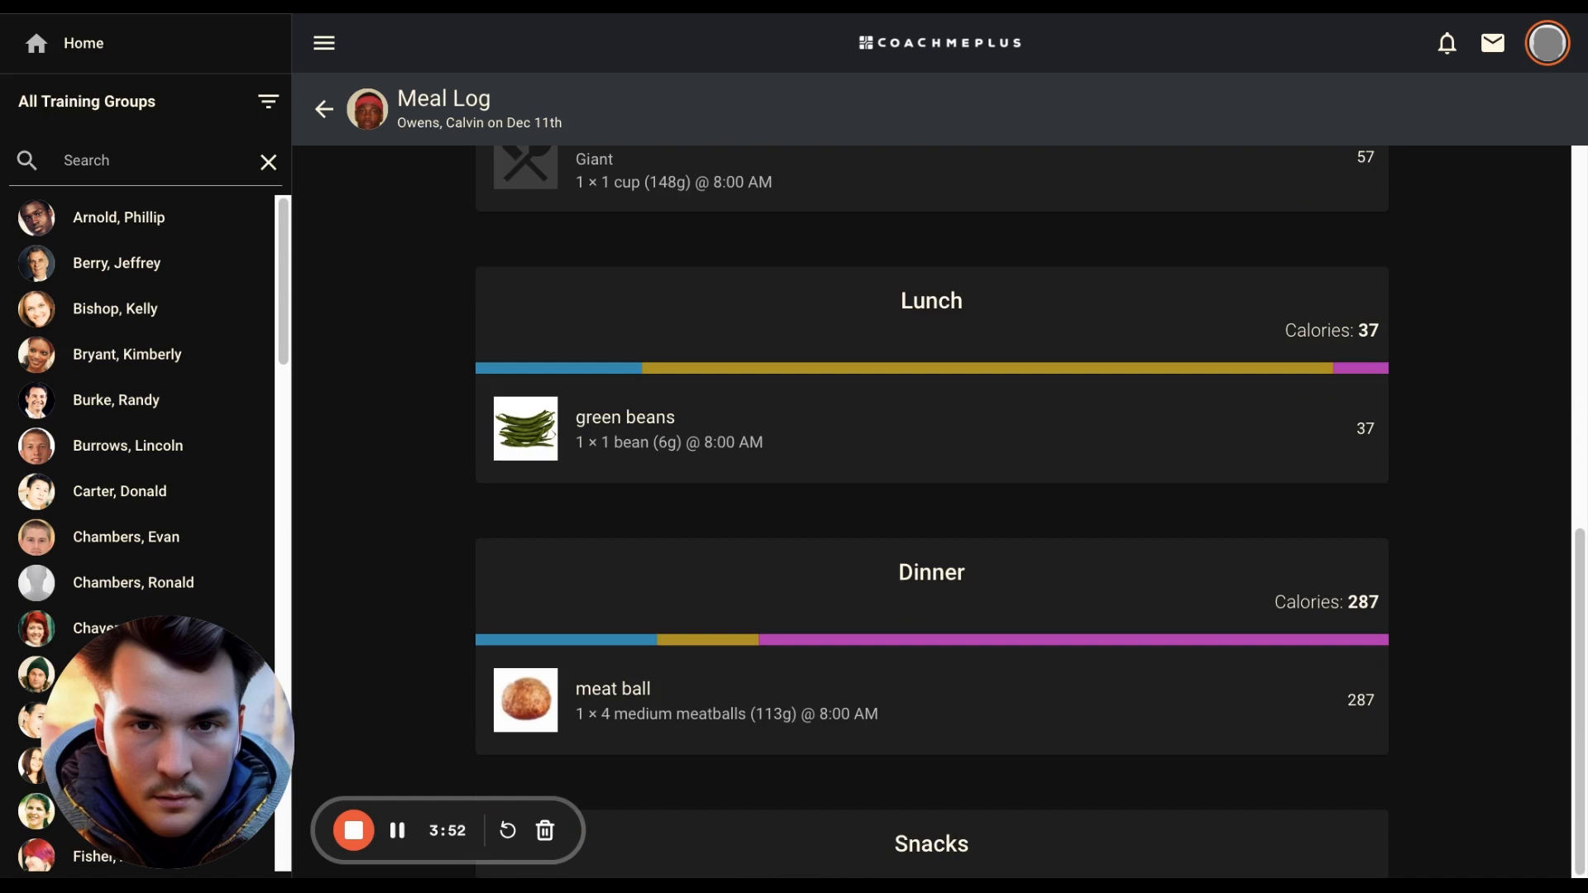
# - Expand the Micro Nutrients breakdown in the meal log, review the vitamins and minerals, and collapse it again
pyautogui.scroll(5, 667, 459)
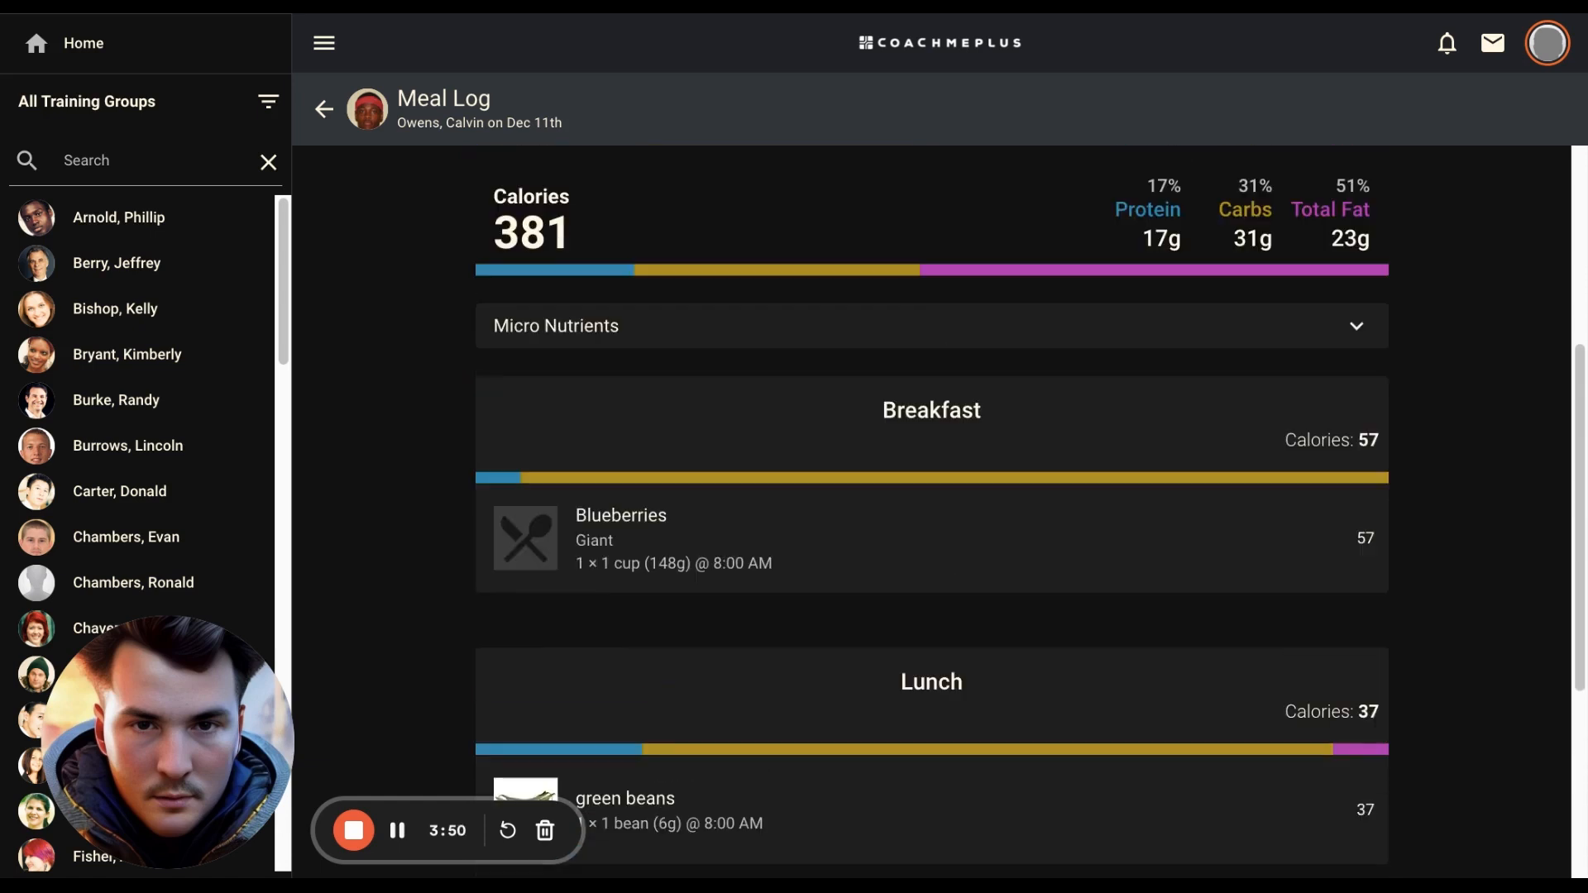
pyautogui.scroll(1, 666, 459)
pyautogui.click(666, 392)
pyautogui.scroll(-1, 667, 392)
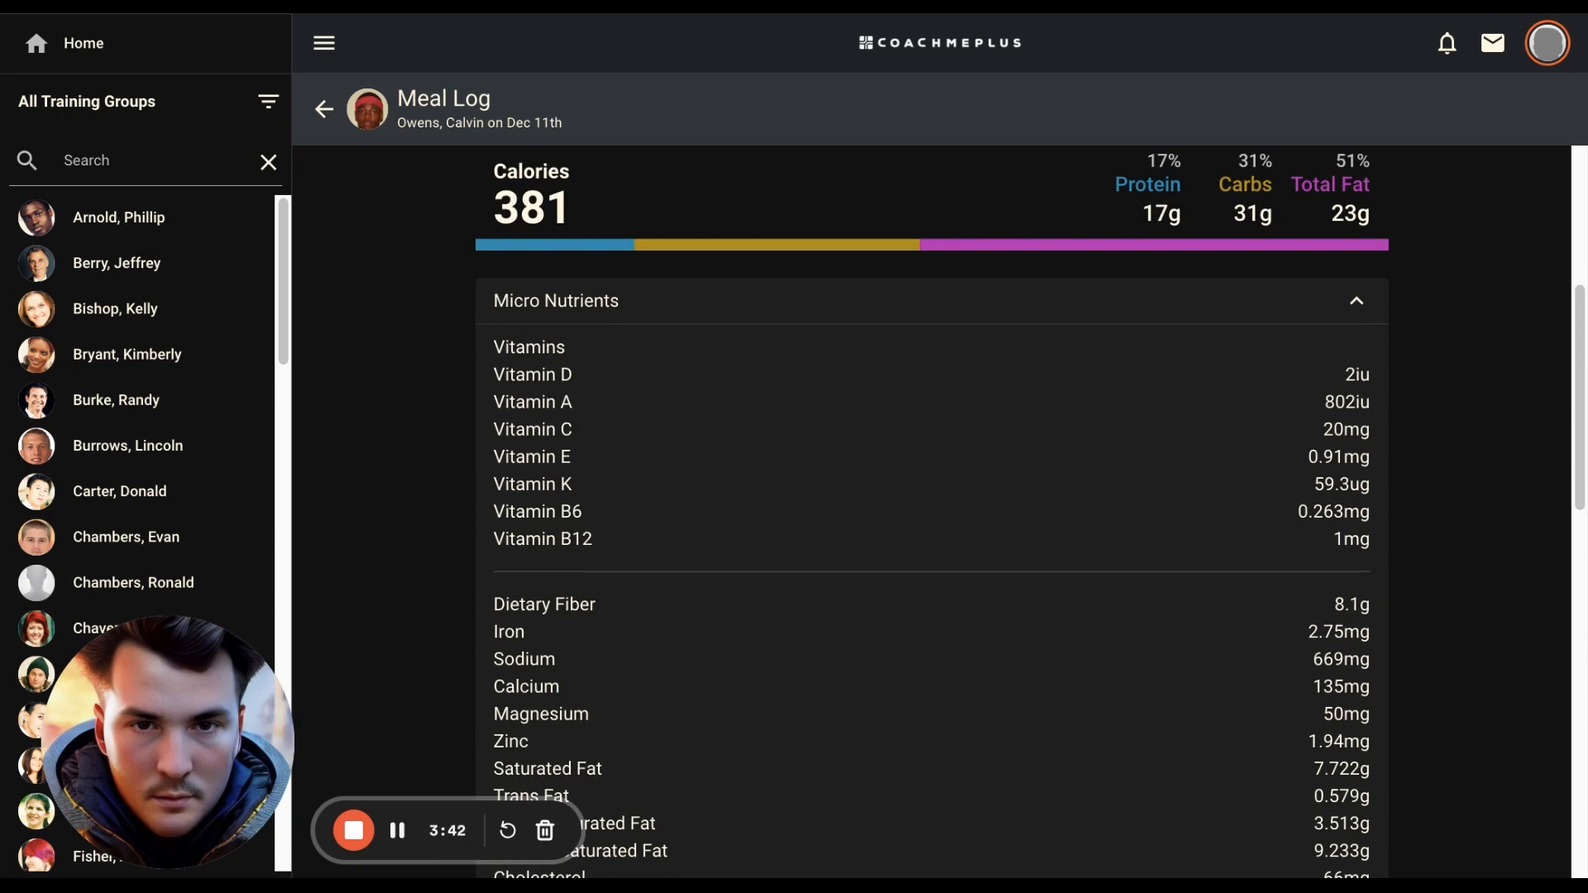
pyautogui.scroll(-5, 831, 559)
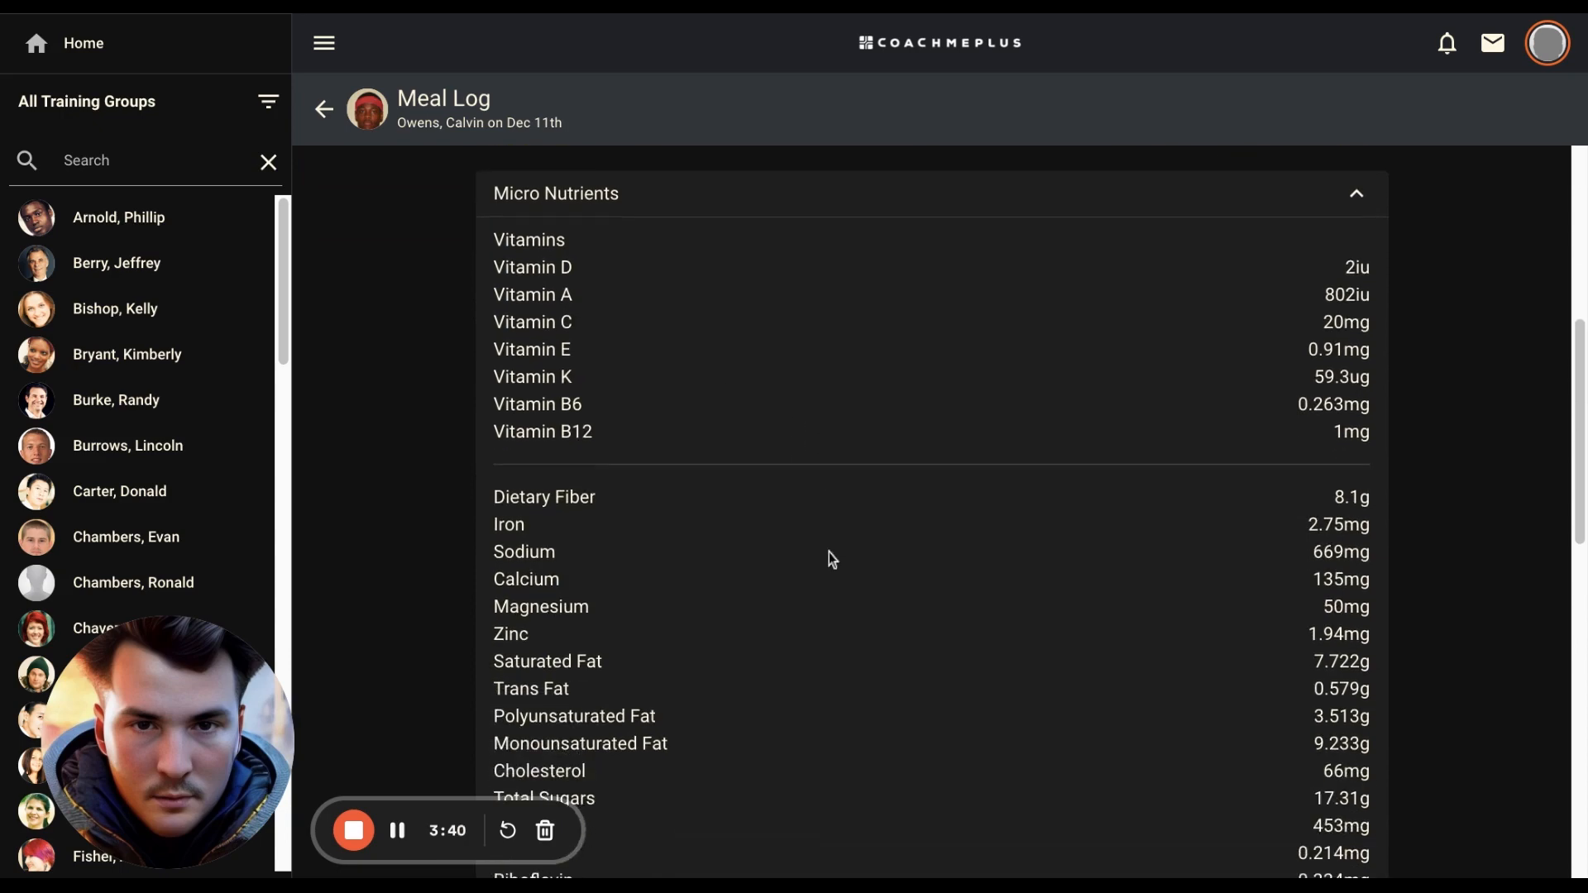
pyautogui.scroll(6, 931, 513)
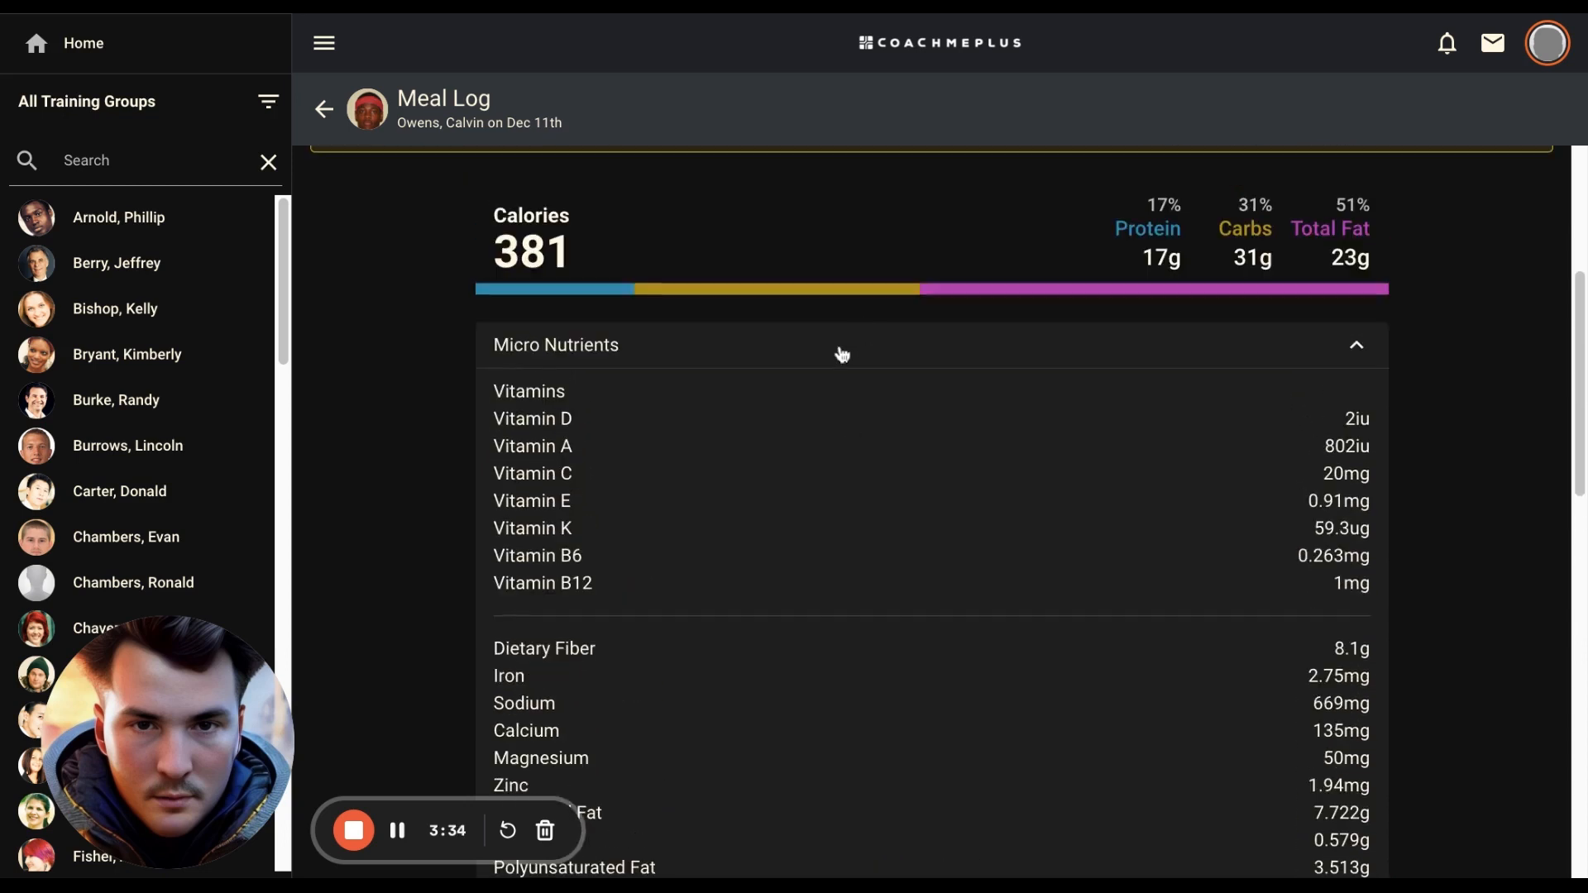
pyautogui.click(932, 345)
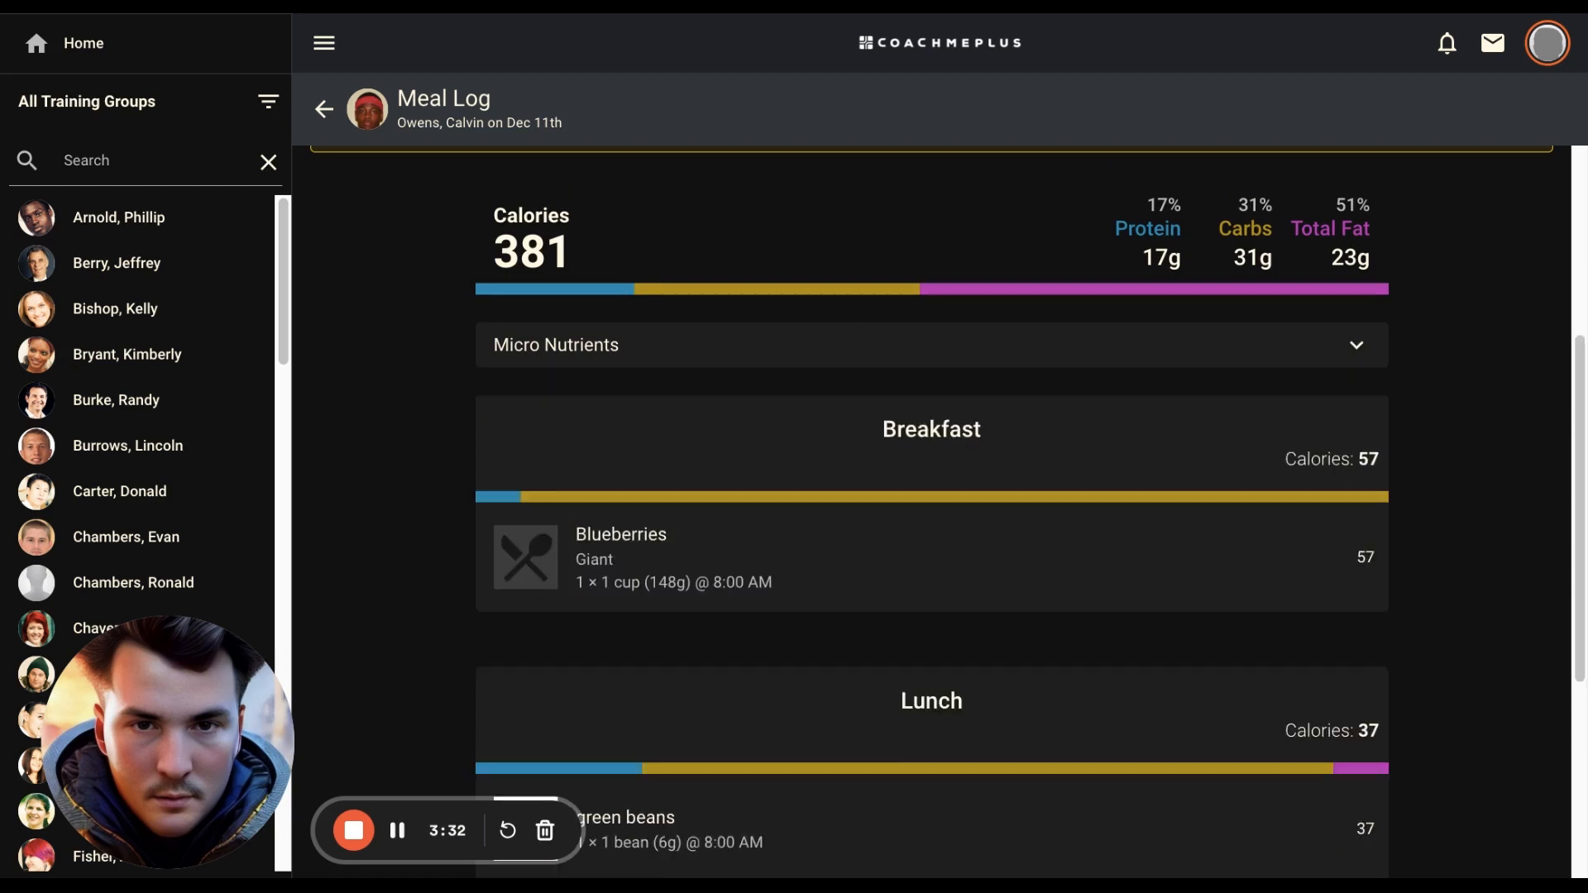
# - Switch the meal log to Sunday, December 10 from the calories summary chart and review that day's meals
pyautogui.scroll(4, 931, 345)
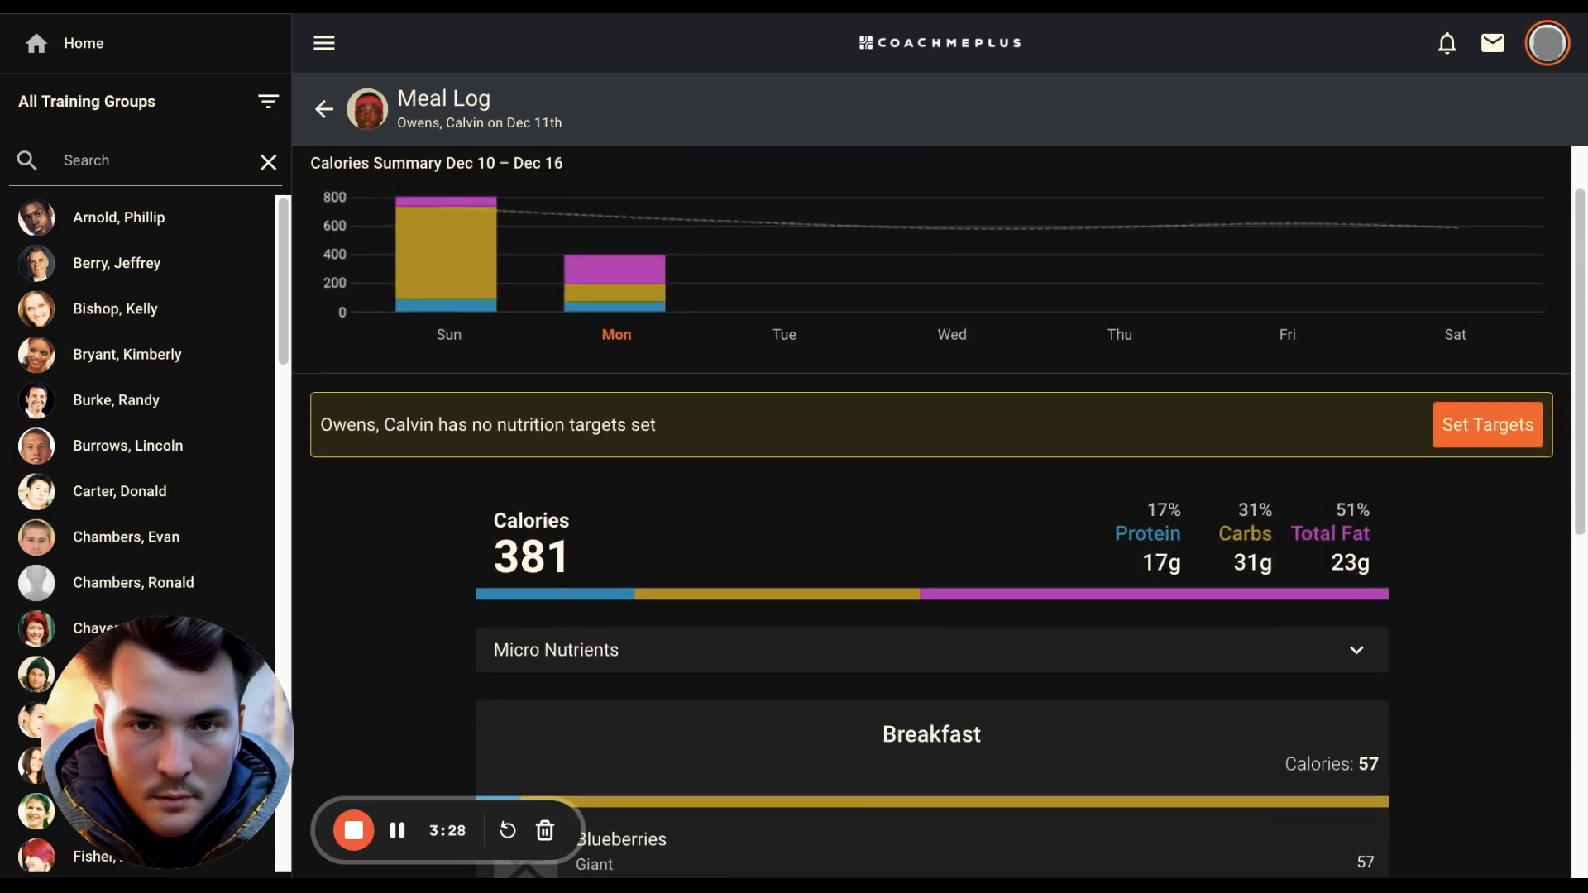
pyautogui.scroll(-1, 900, 649)
pyautogui.scroll(2, 745, 537)
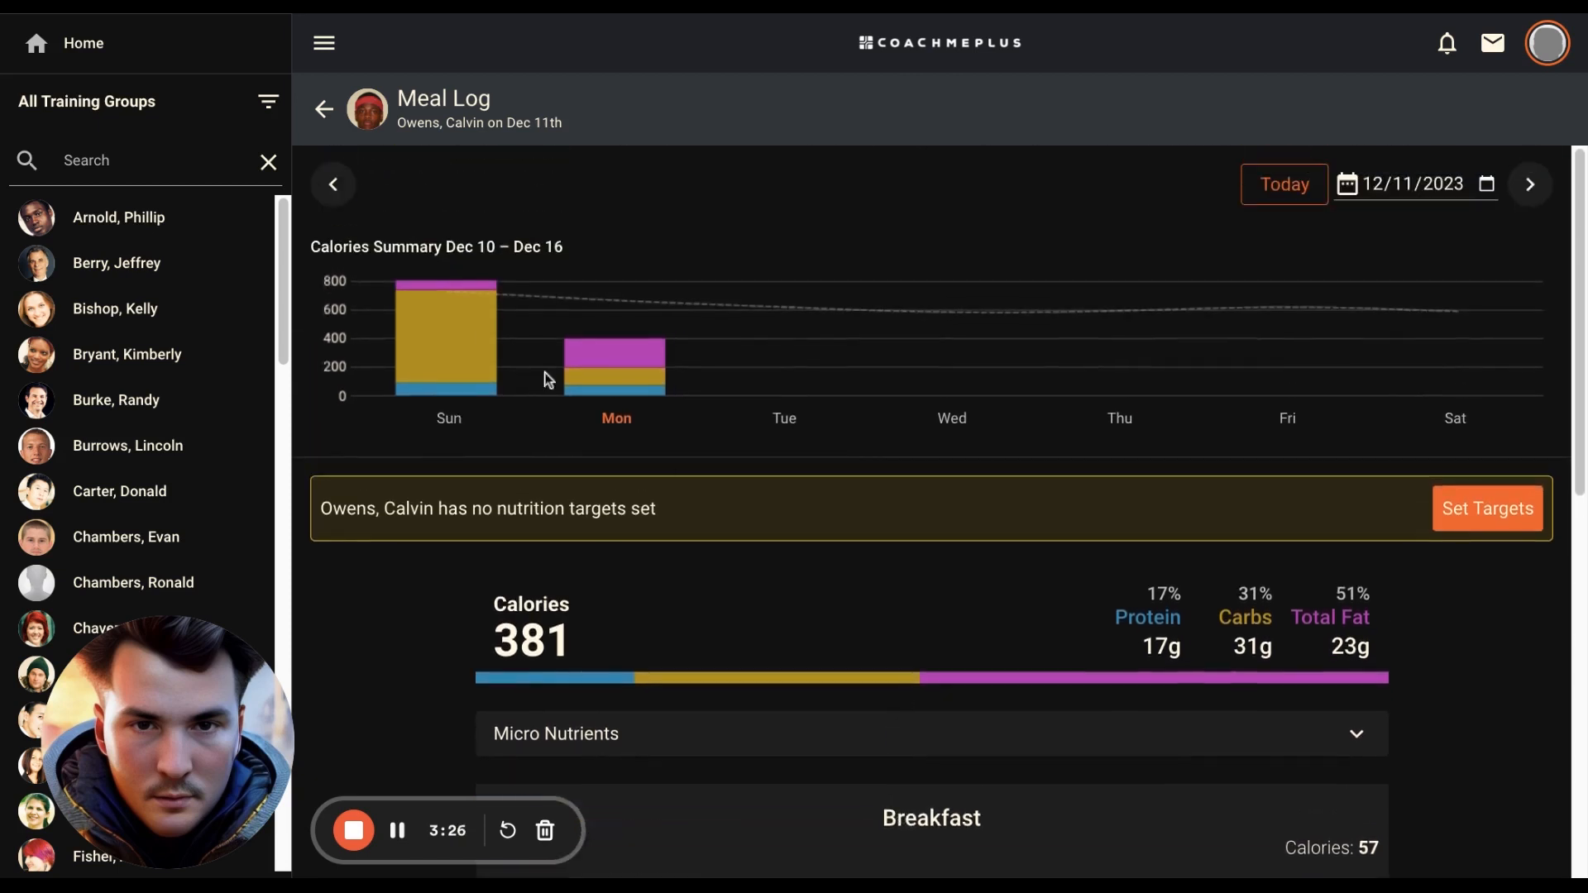
pyautogui.click(452, 347)
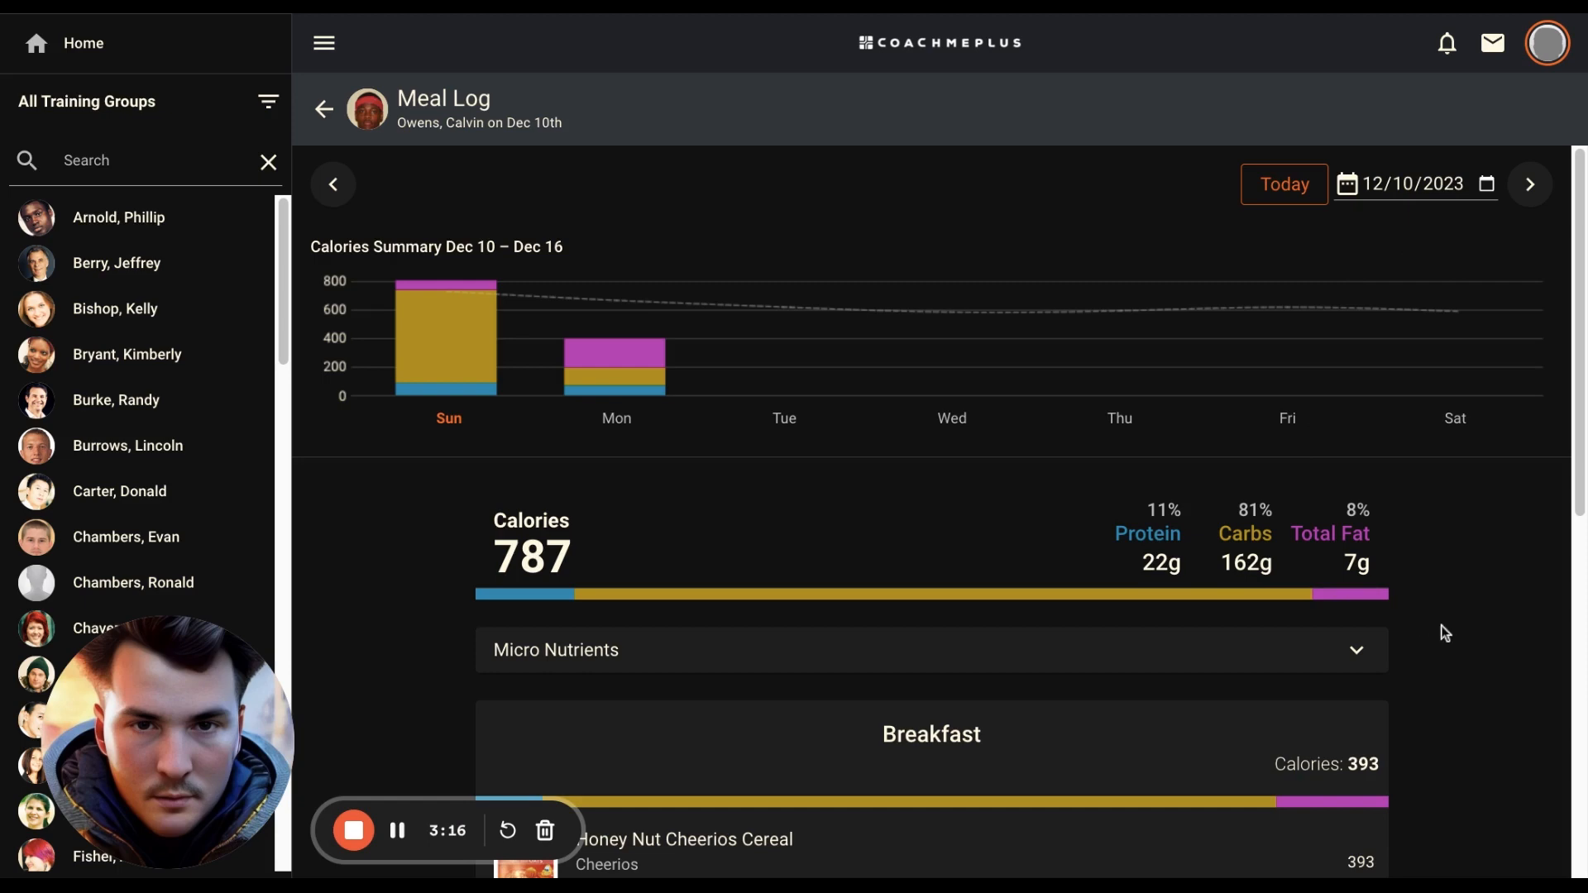
pyautogui.scroll(-2, 1444, 633)
pyautogui.scroll(-4, 1443, 632)
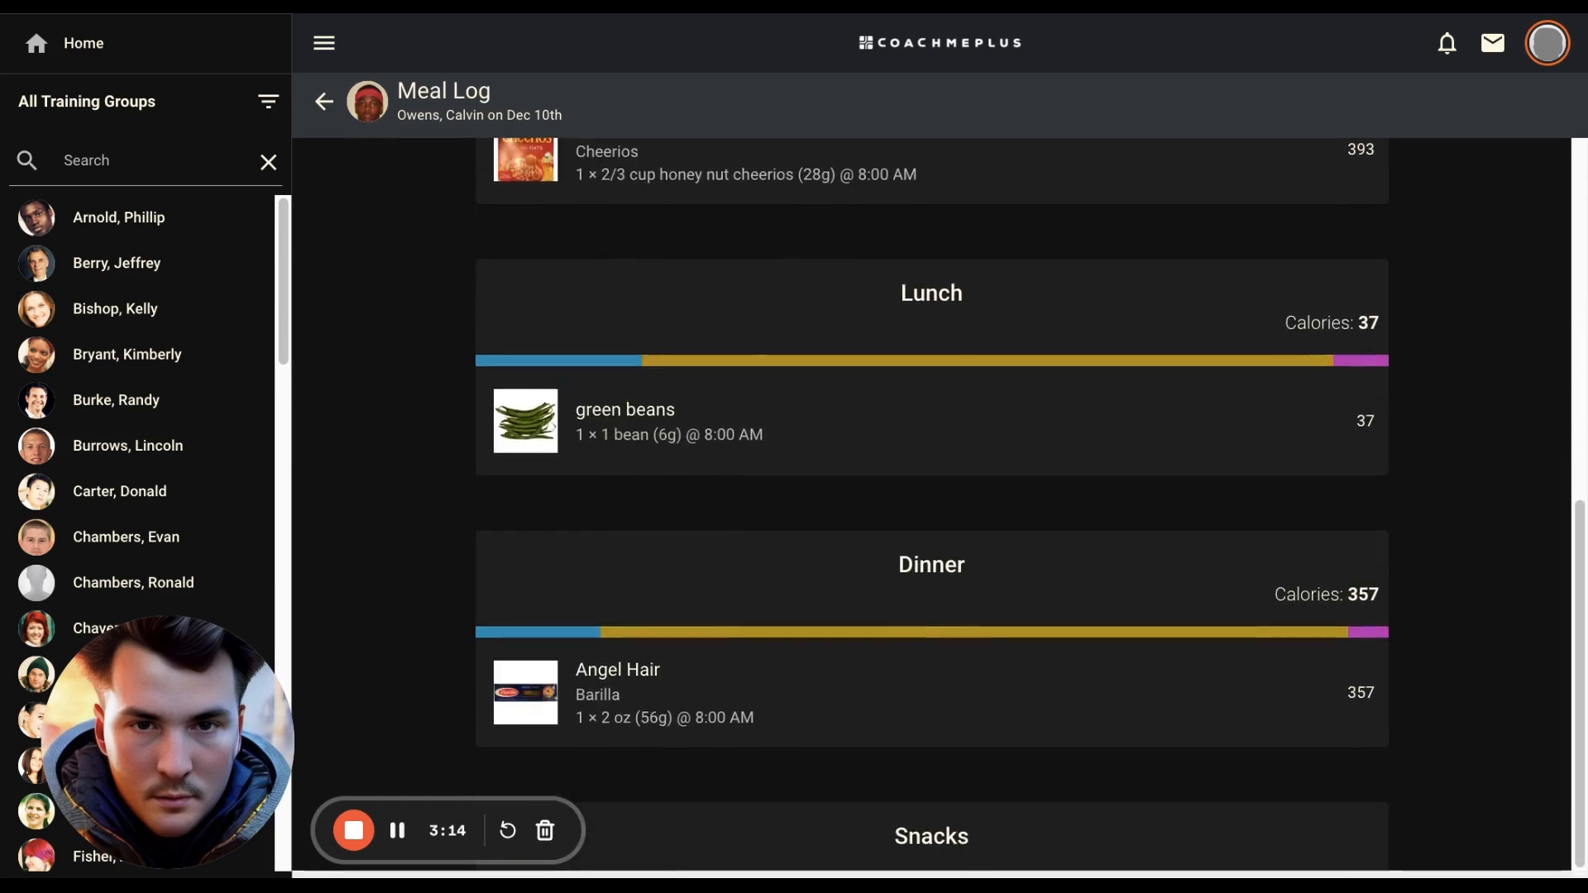
pyautogui.scroll(6, 940, 512)
pyautogui.scroll(-1, 939, 513)
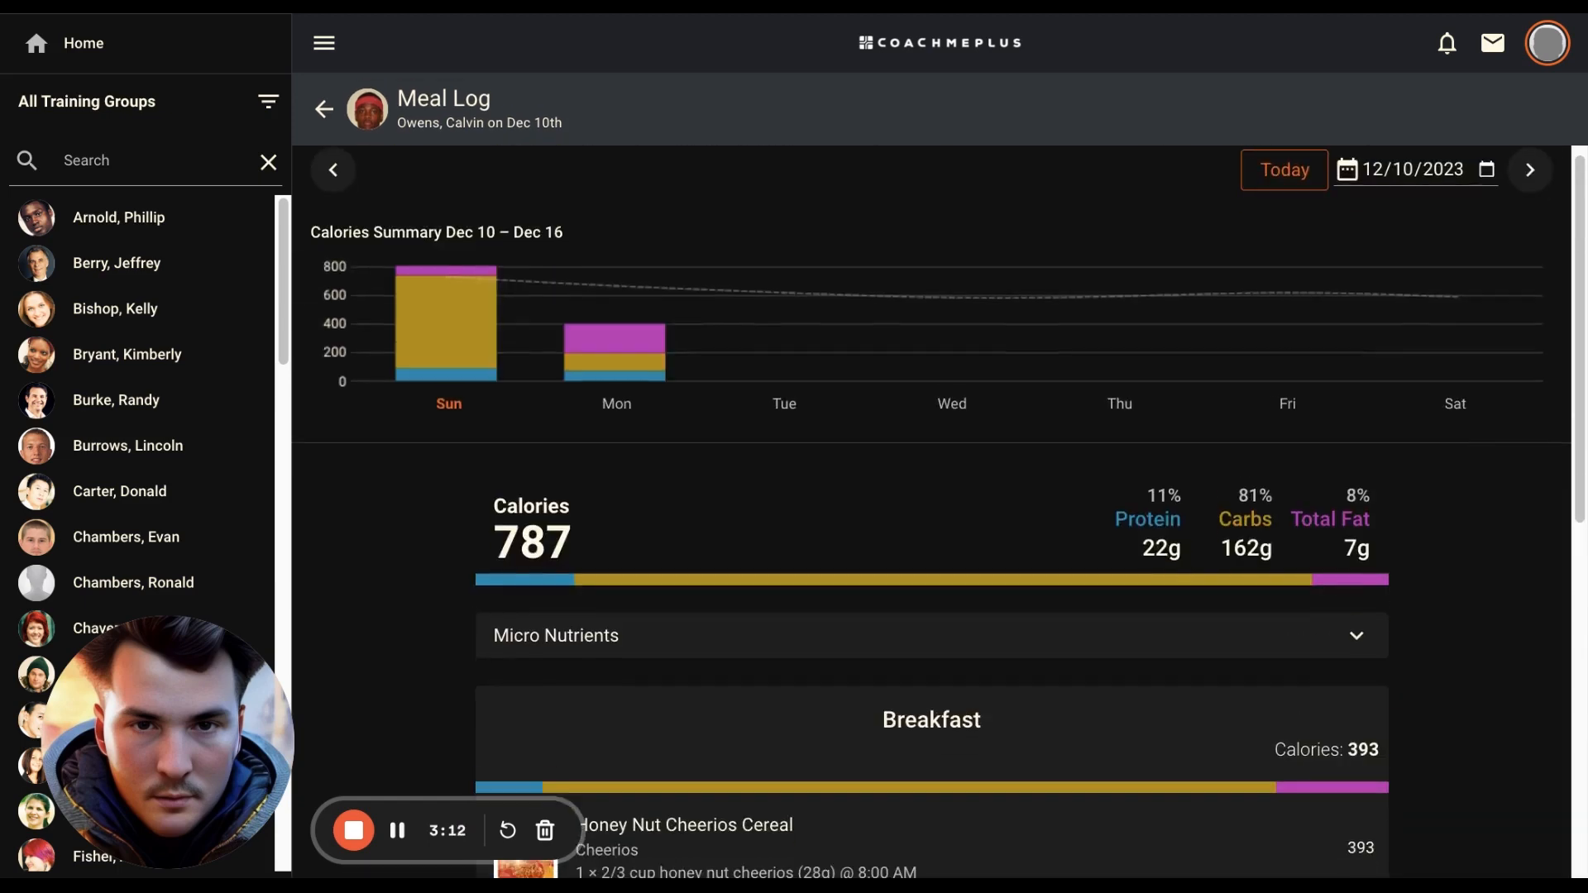
# - Return the meal log to Monday, December 11 and open the athlete's daily nutrition targets with the side menu hidden
pyautogui.click(615, 278)
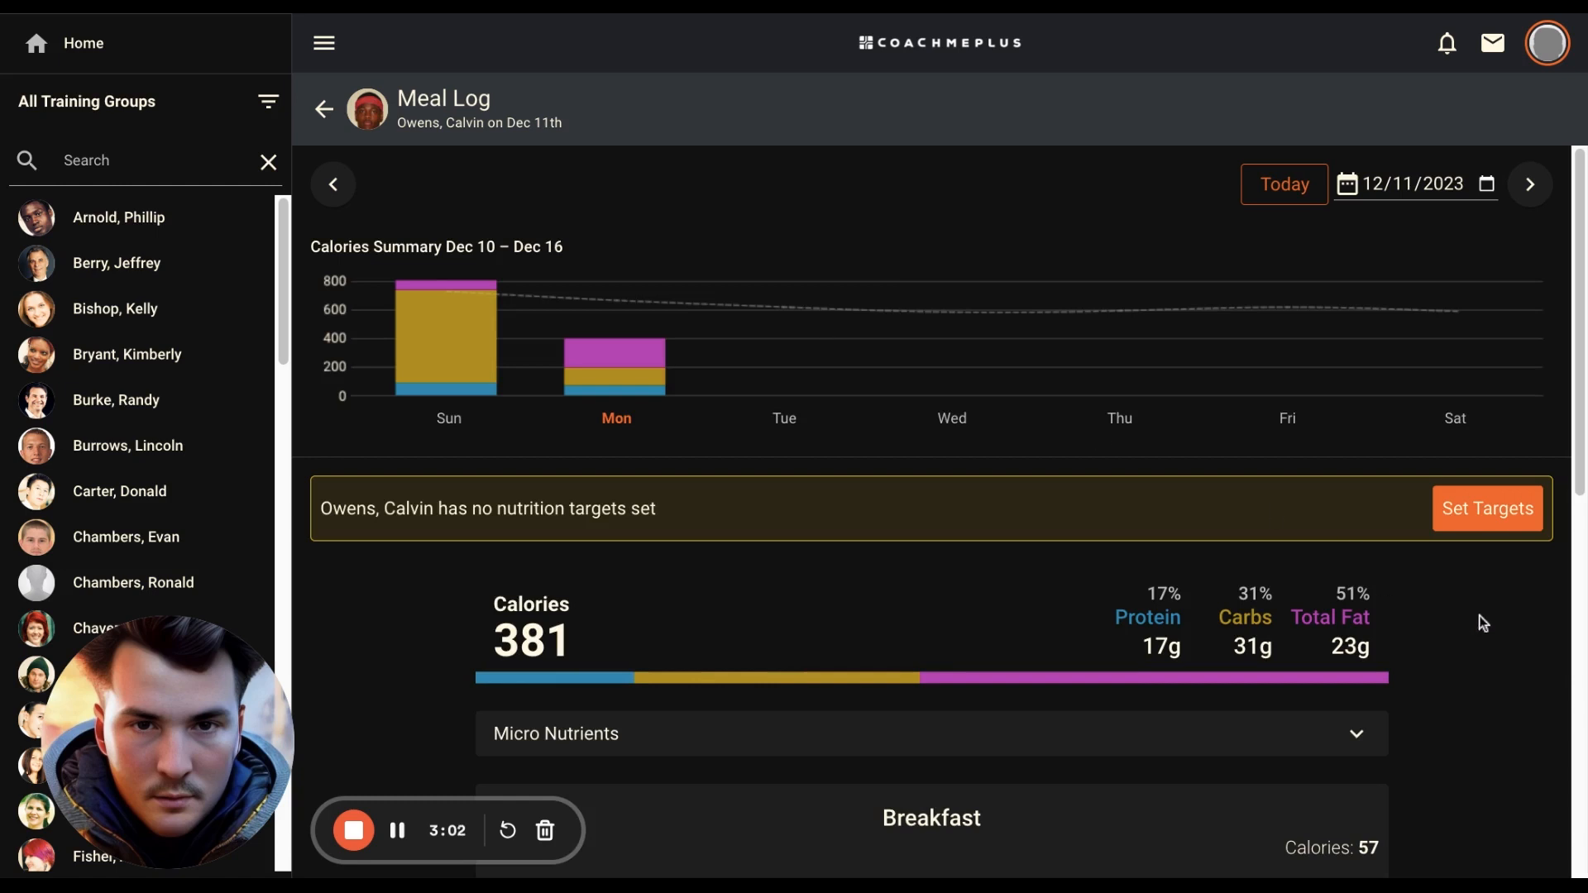
pyautogui.click(1480, 523)
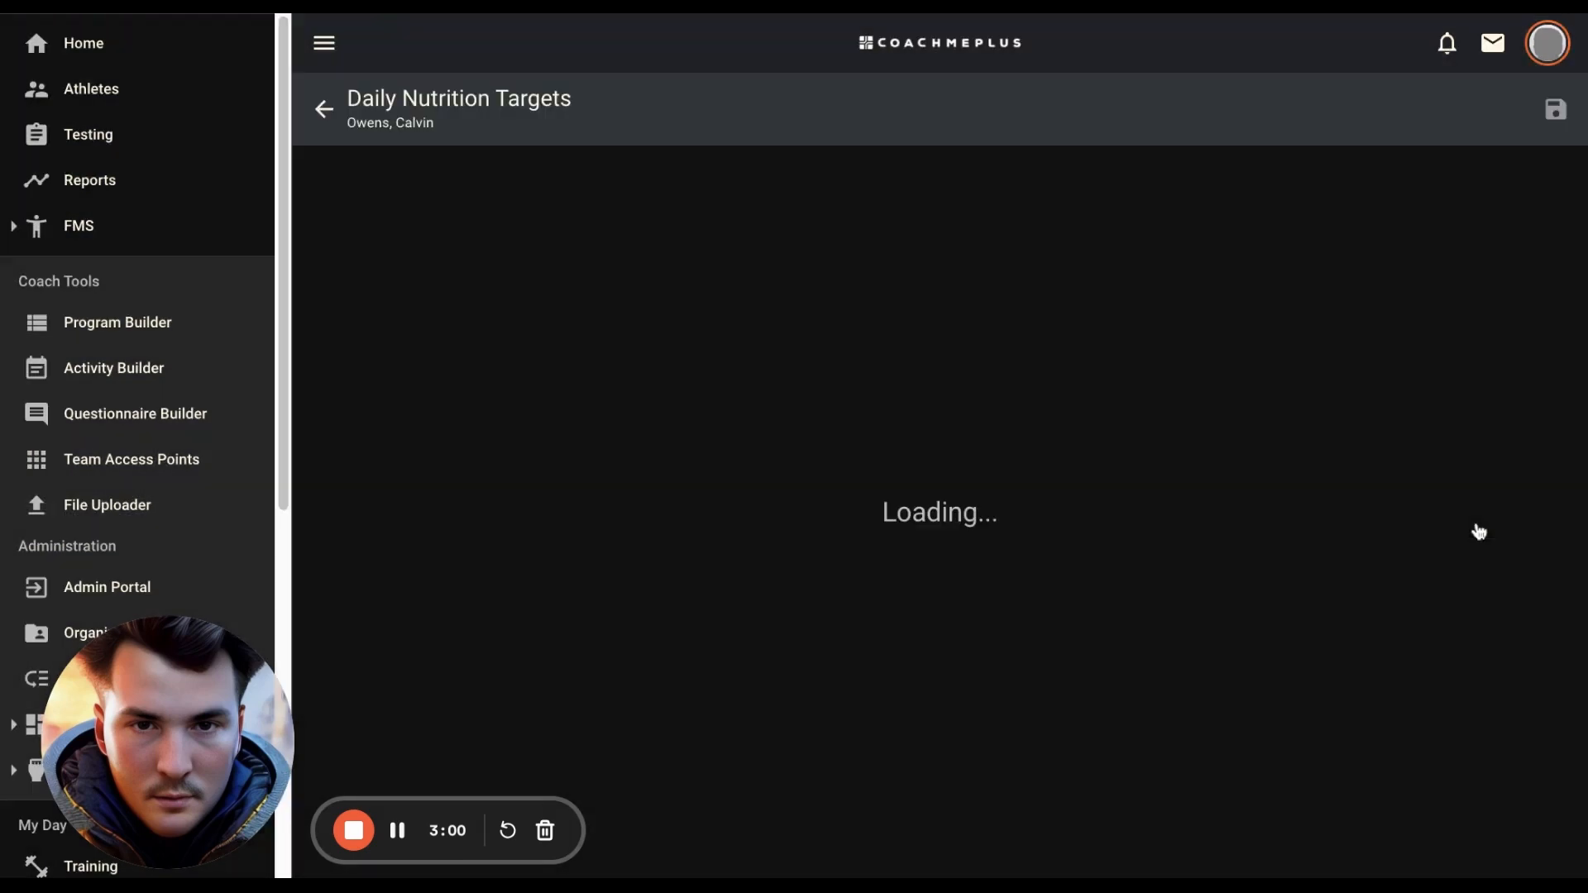
pyautogui.click(339, 50)
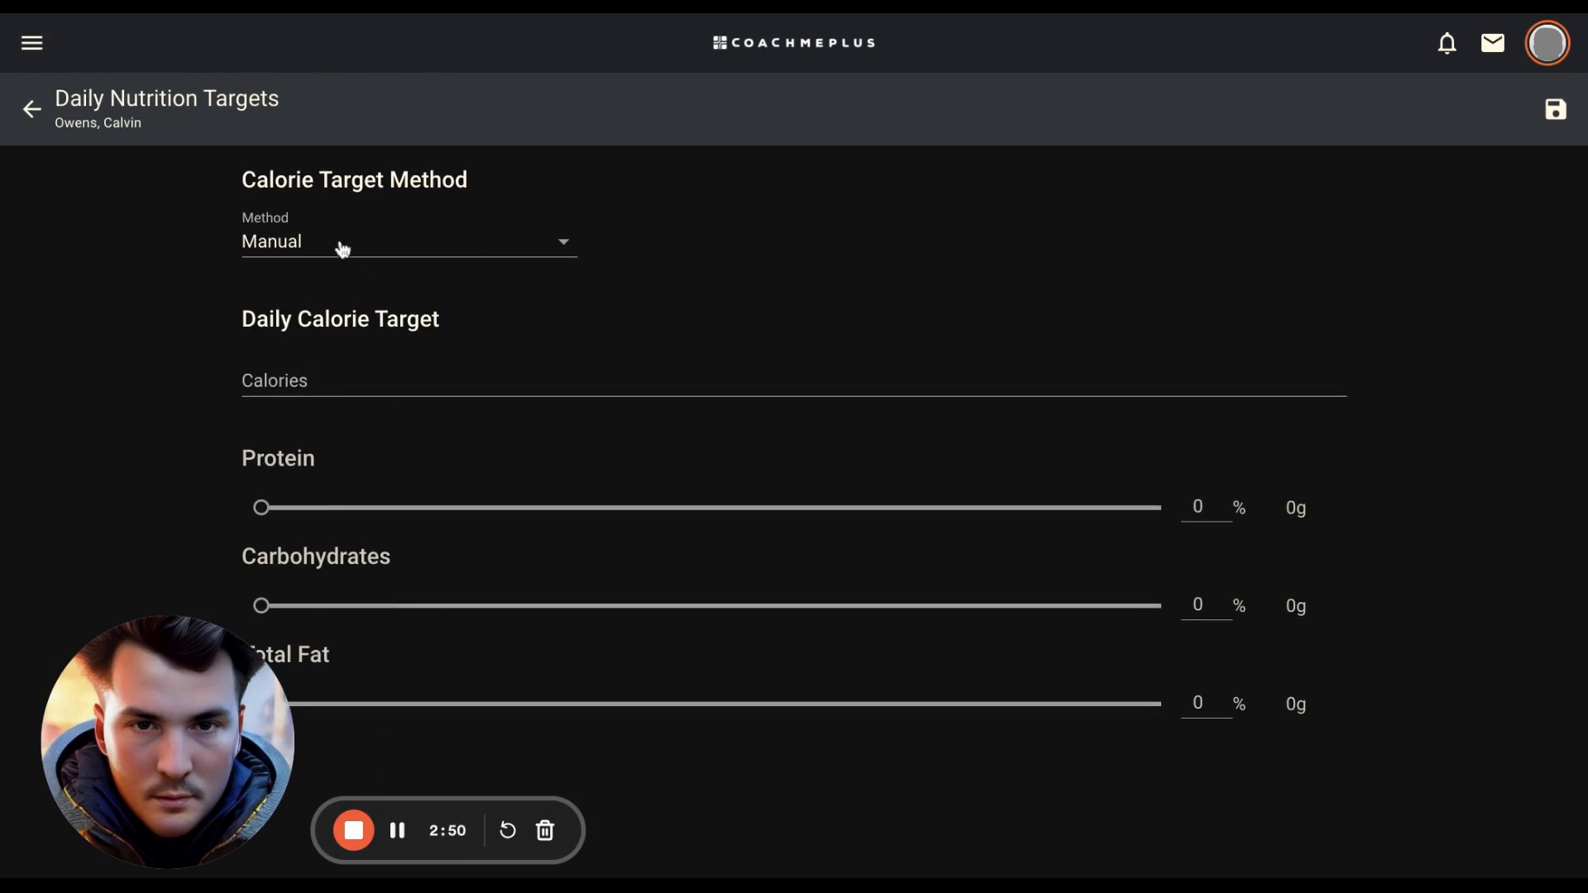
# - Set the athlete's daily calorie target to 2500
pyautogui.click(317, 378)
pyautogui.write('2500')
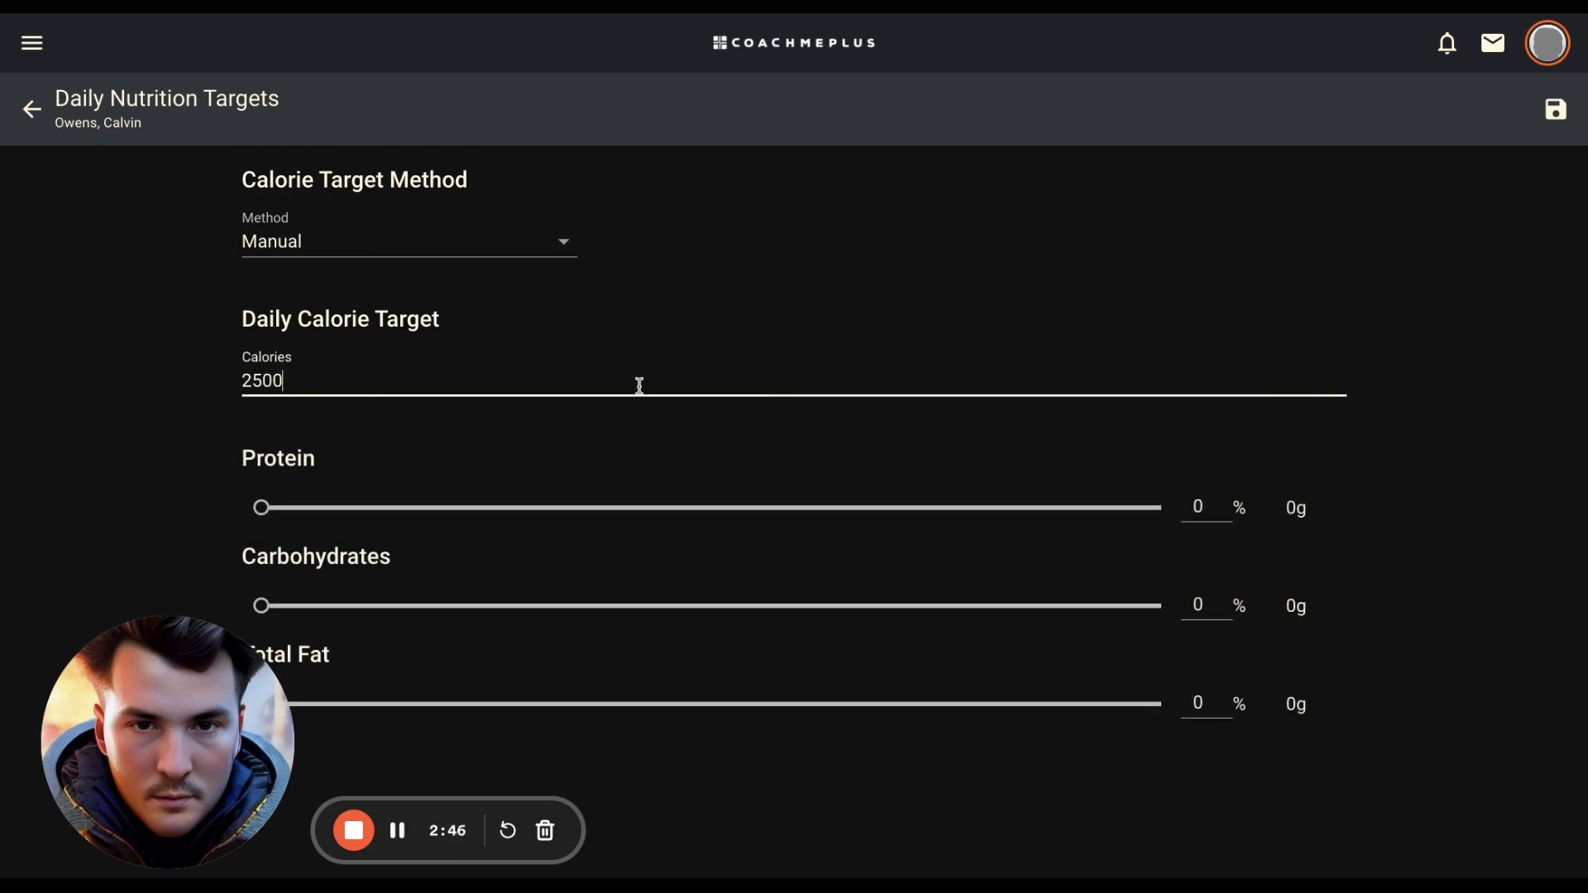
pyautogui.click(1473, 688)
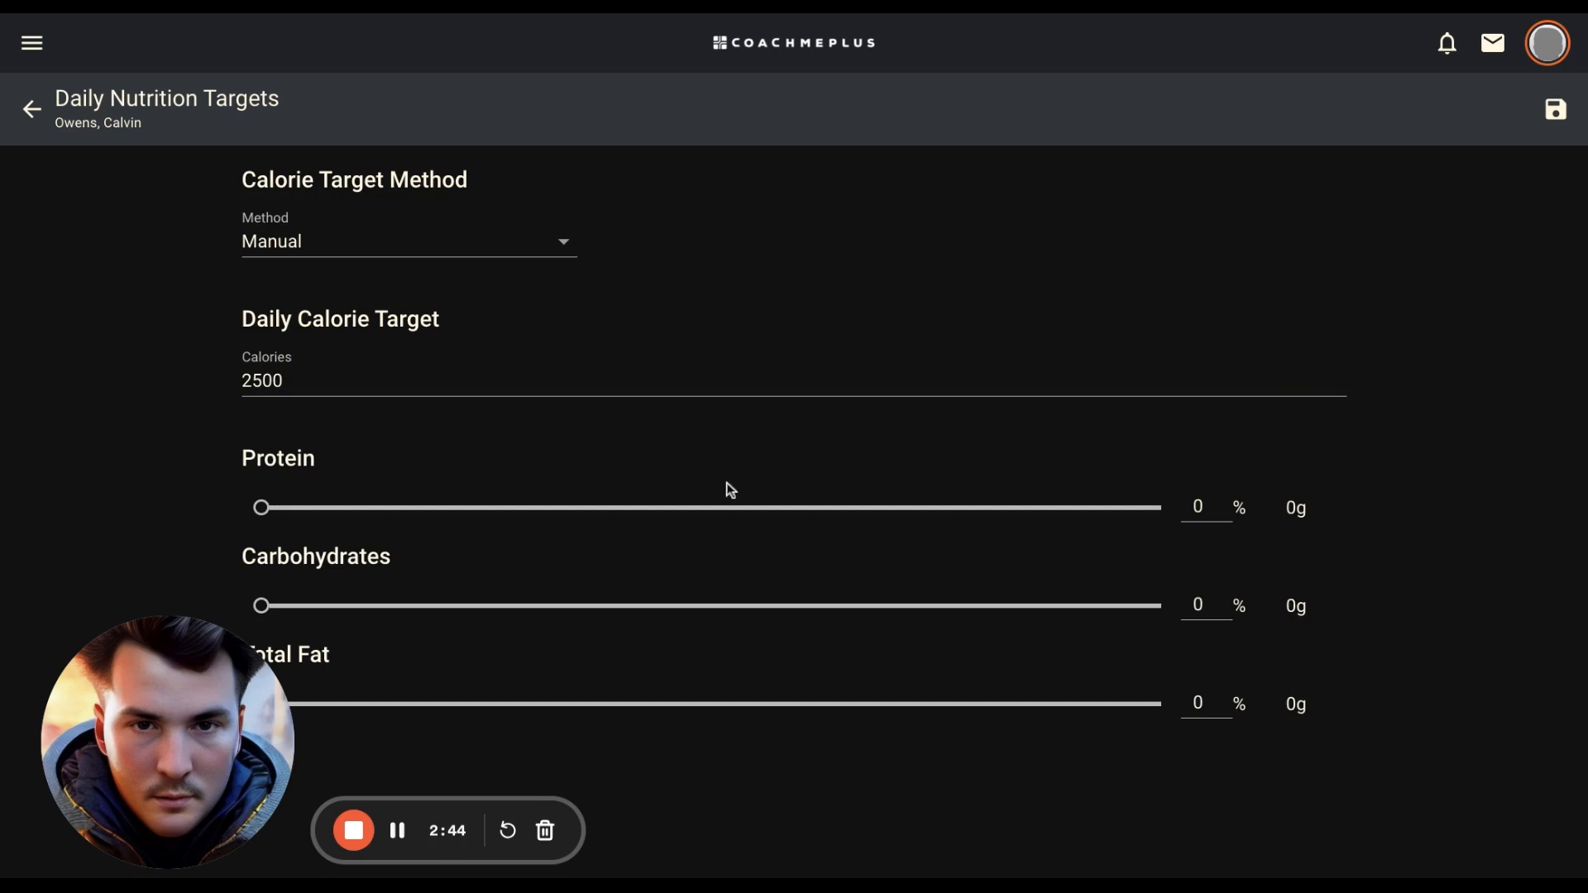
# - Set the protein target to 35%
pyautogui.click(1224, 501)
pyautogui.click(269, 508)
pyautogui.moveTo(264, 508); pyautogui.dragTo(674, 508)
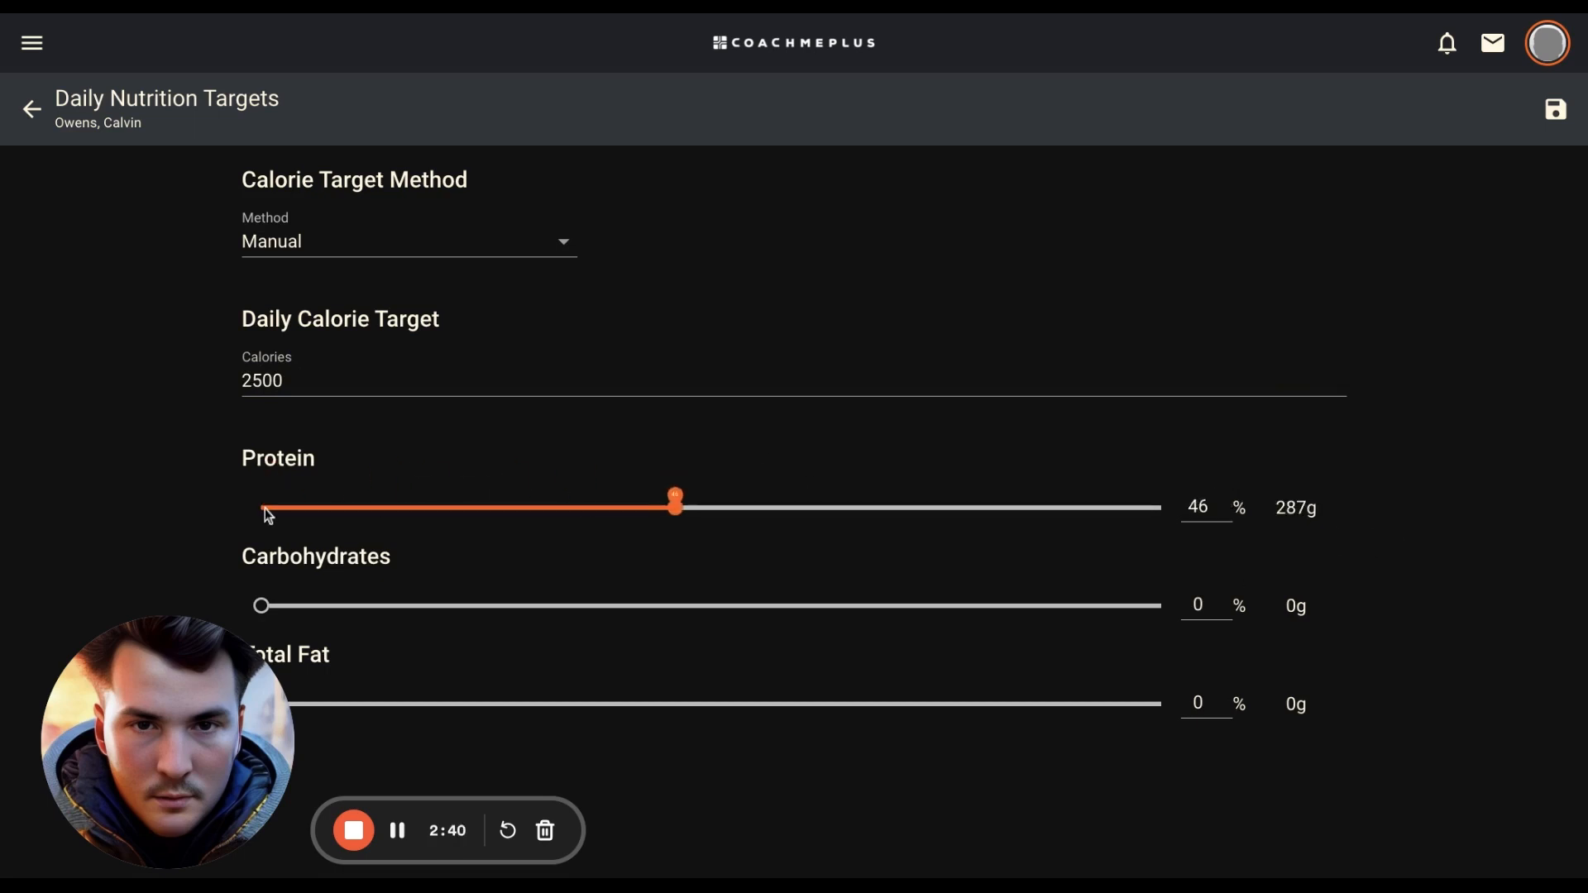
pyautogui.doubleClick(1200, 514)
pyautogui.write('3')
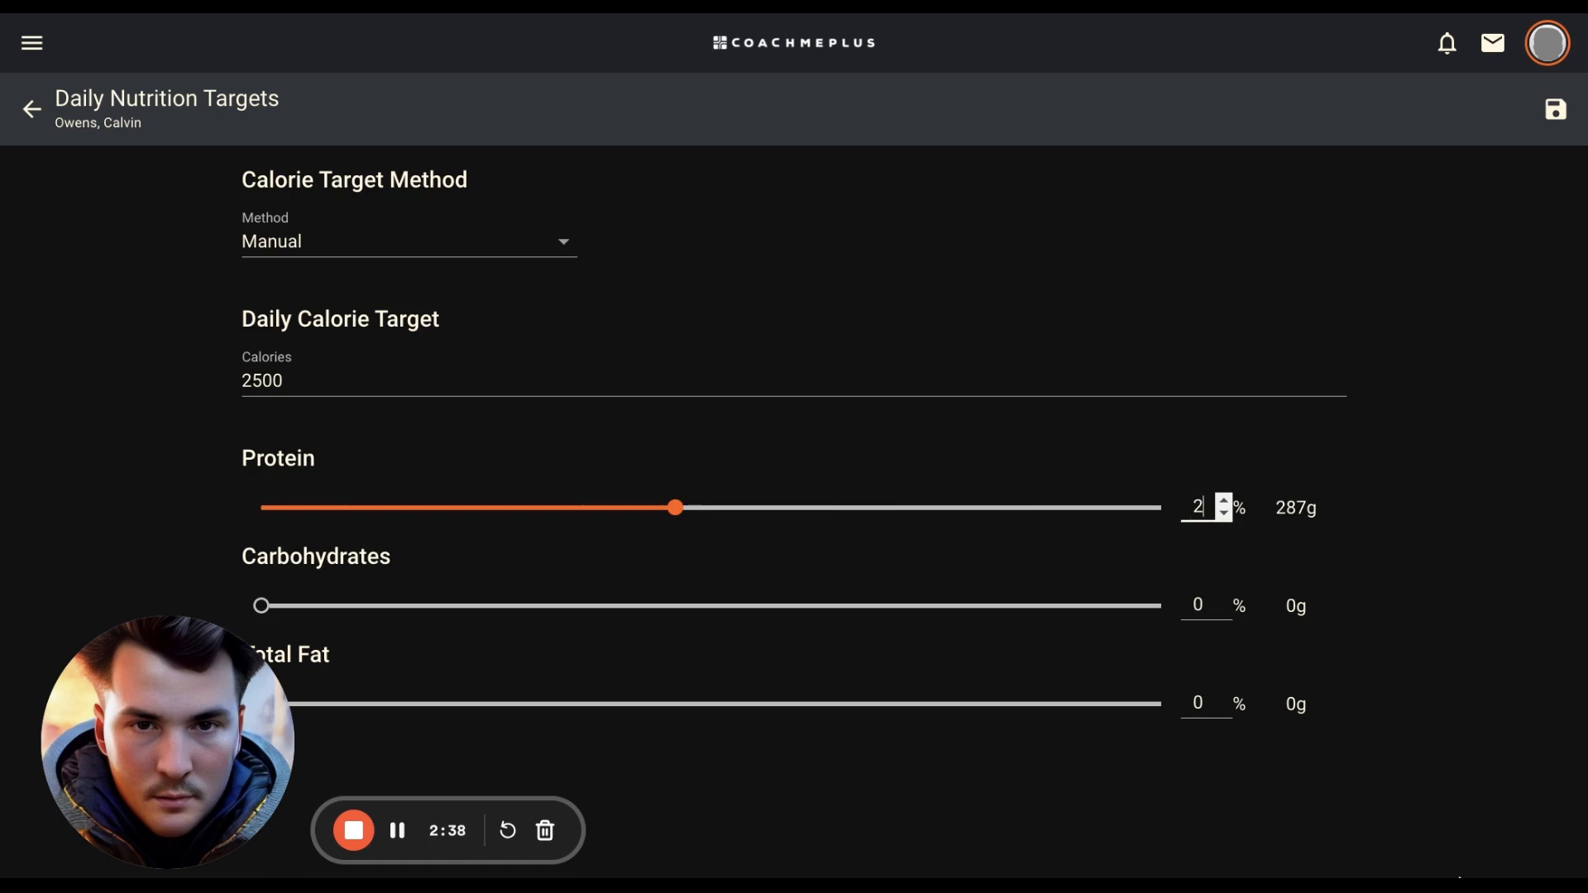
pyautogui.press('BackSpace')
pyautogui.write('35')
# - Set the carbohydrates target to 35%
pyautogui.click(1201, 614)
pyautogui.write('3')
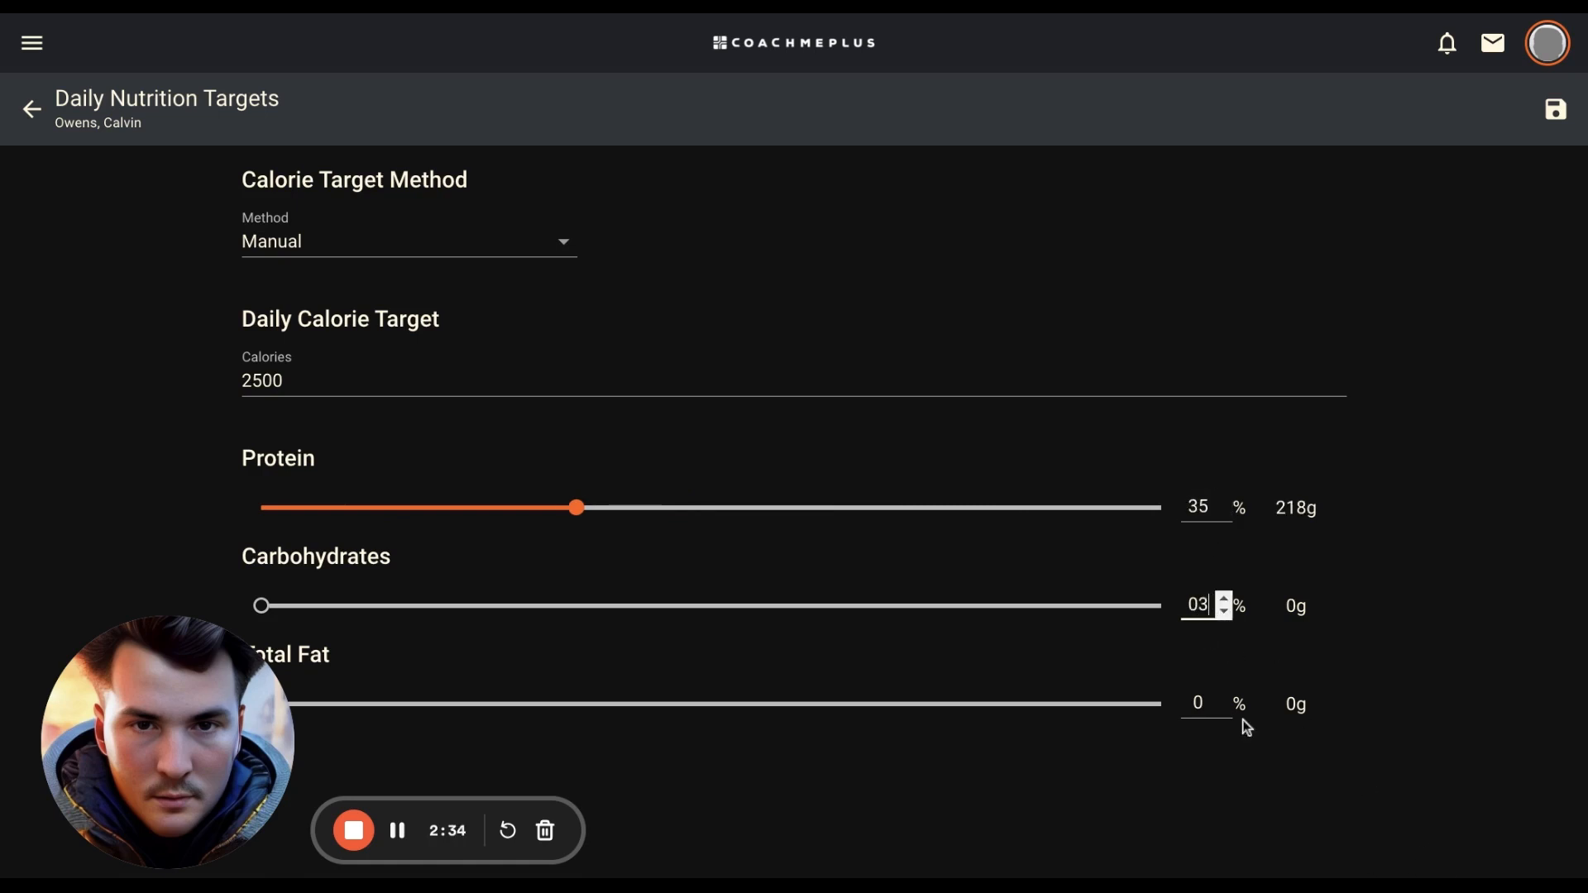
pyautogui.press('BackSpace')
pyautogui.press('BackSpace')
pyautogui.write('35')
# - Set the total fat target to 30%
pyautogui.click(1205, 710)
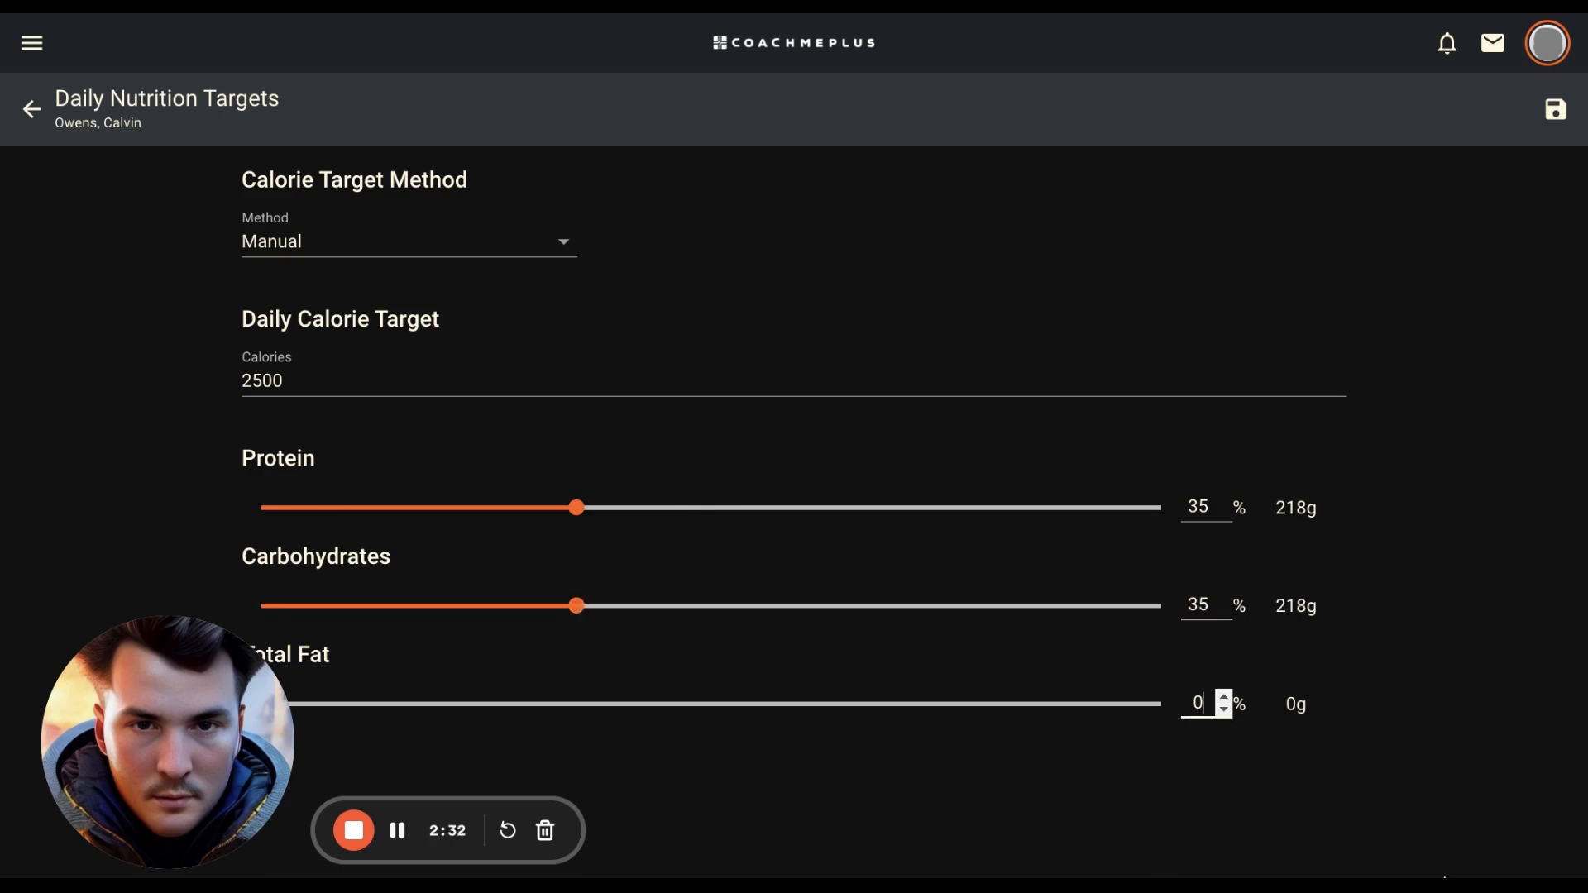
pyautogui.write('30')
pyautogui.press('Tab')
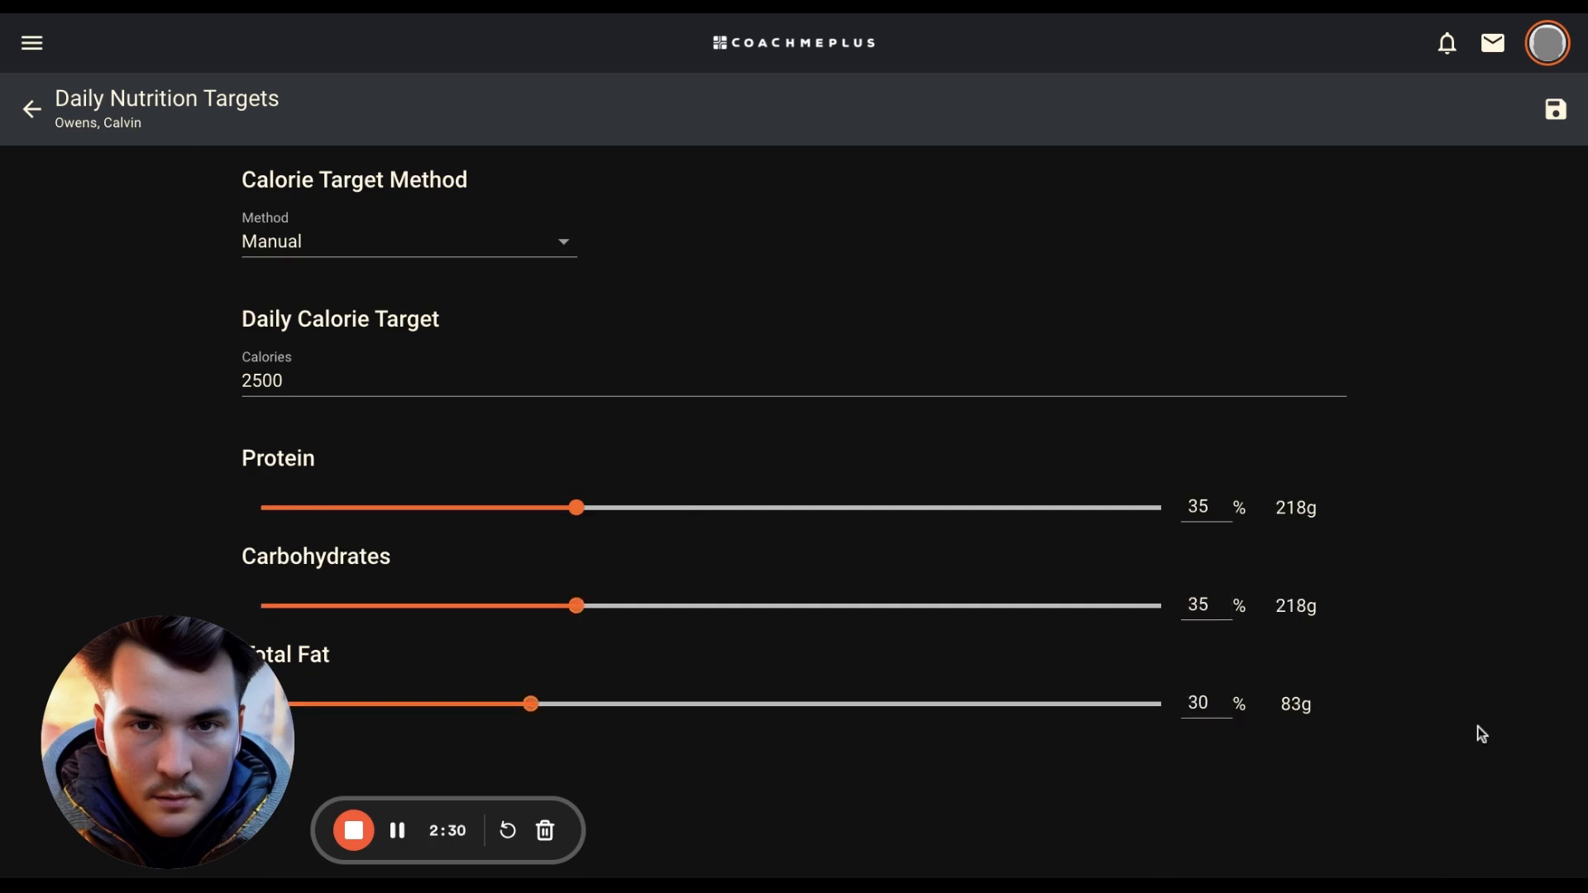
# - Set the calorie target method to Mifflin St. Jeor: Basal Metabolic Rate
pyautogui.scroll(2, 1370, 393)
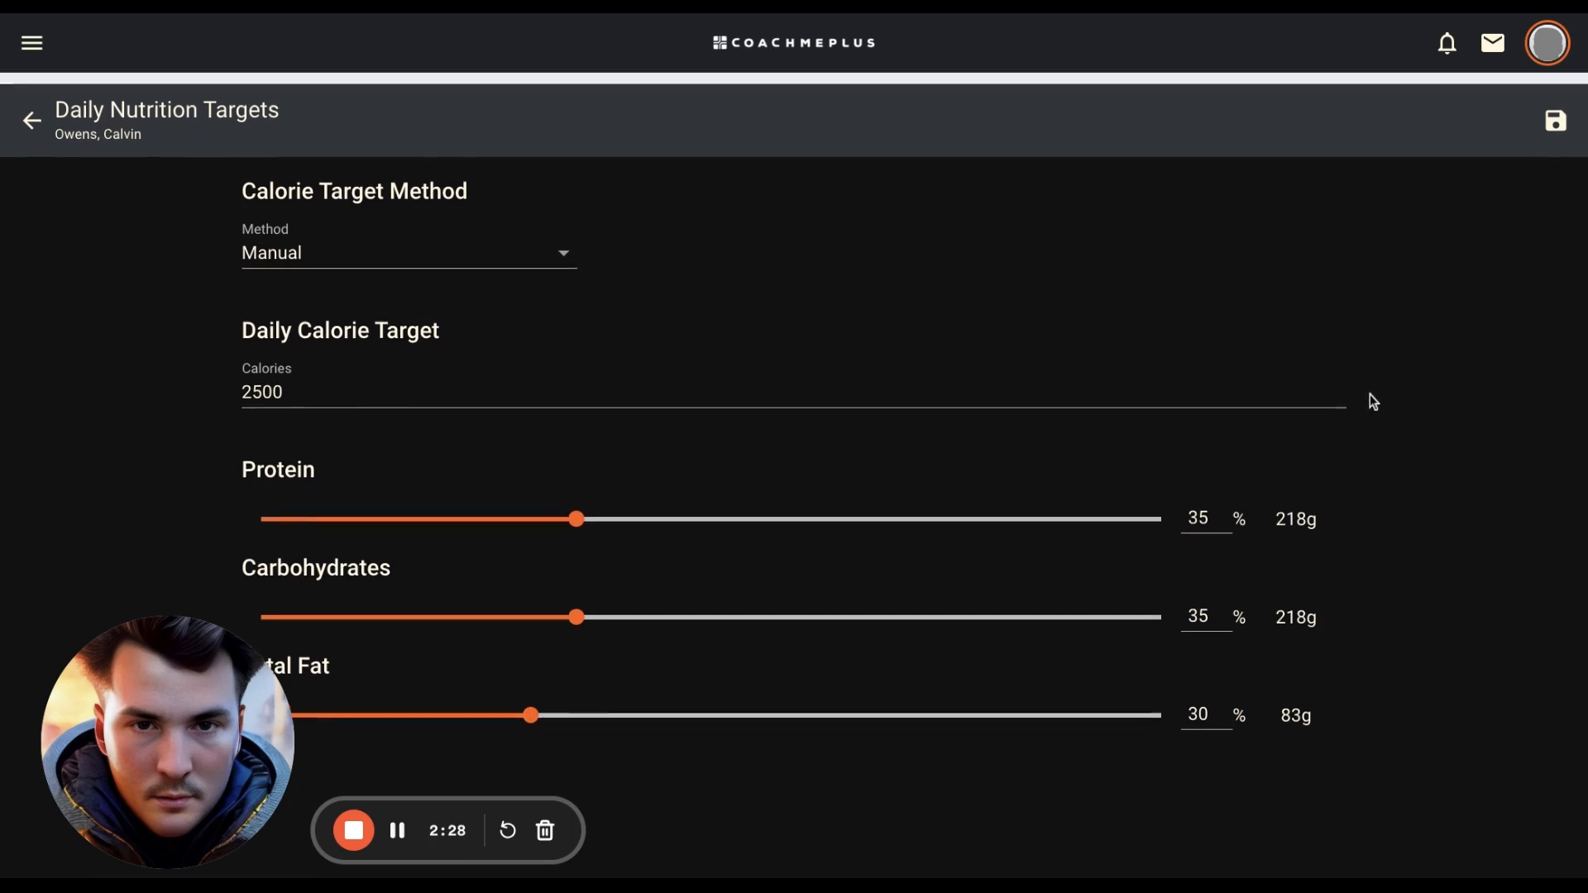
pyautogui.click(507, 249)
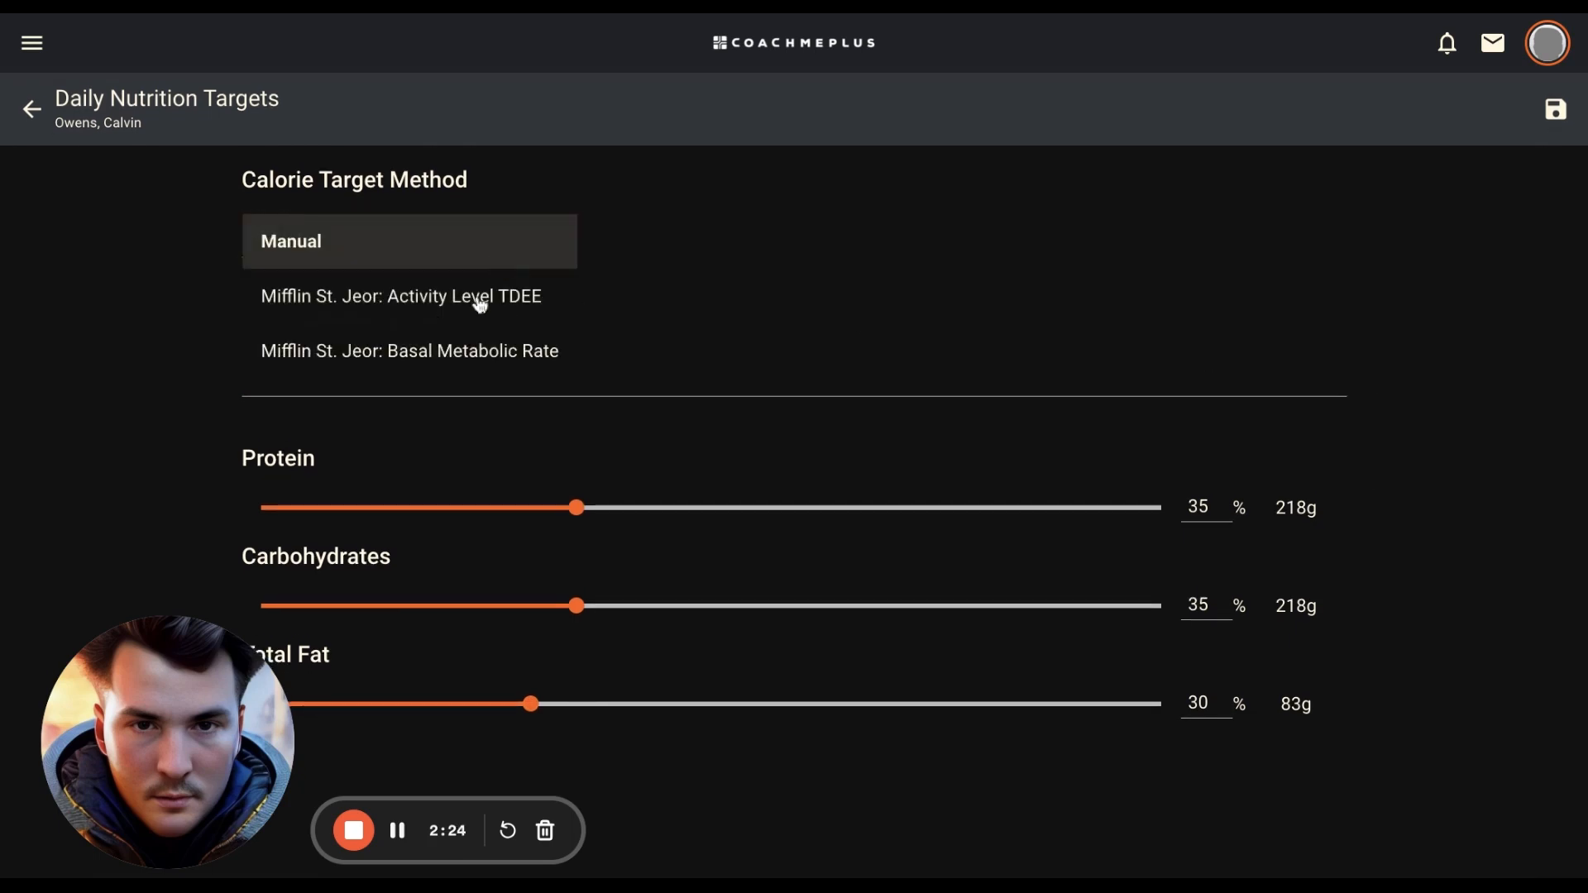
pyautogui.click(476, 349)
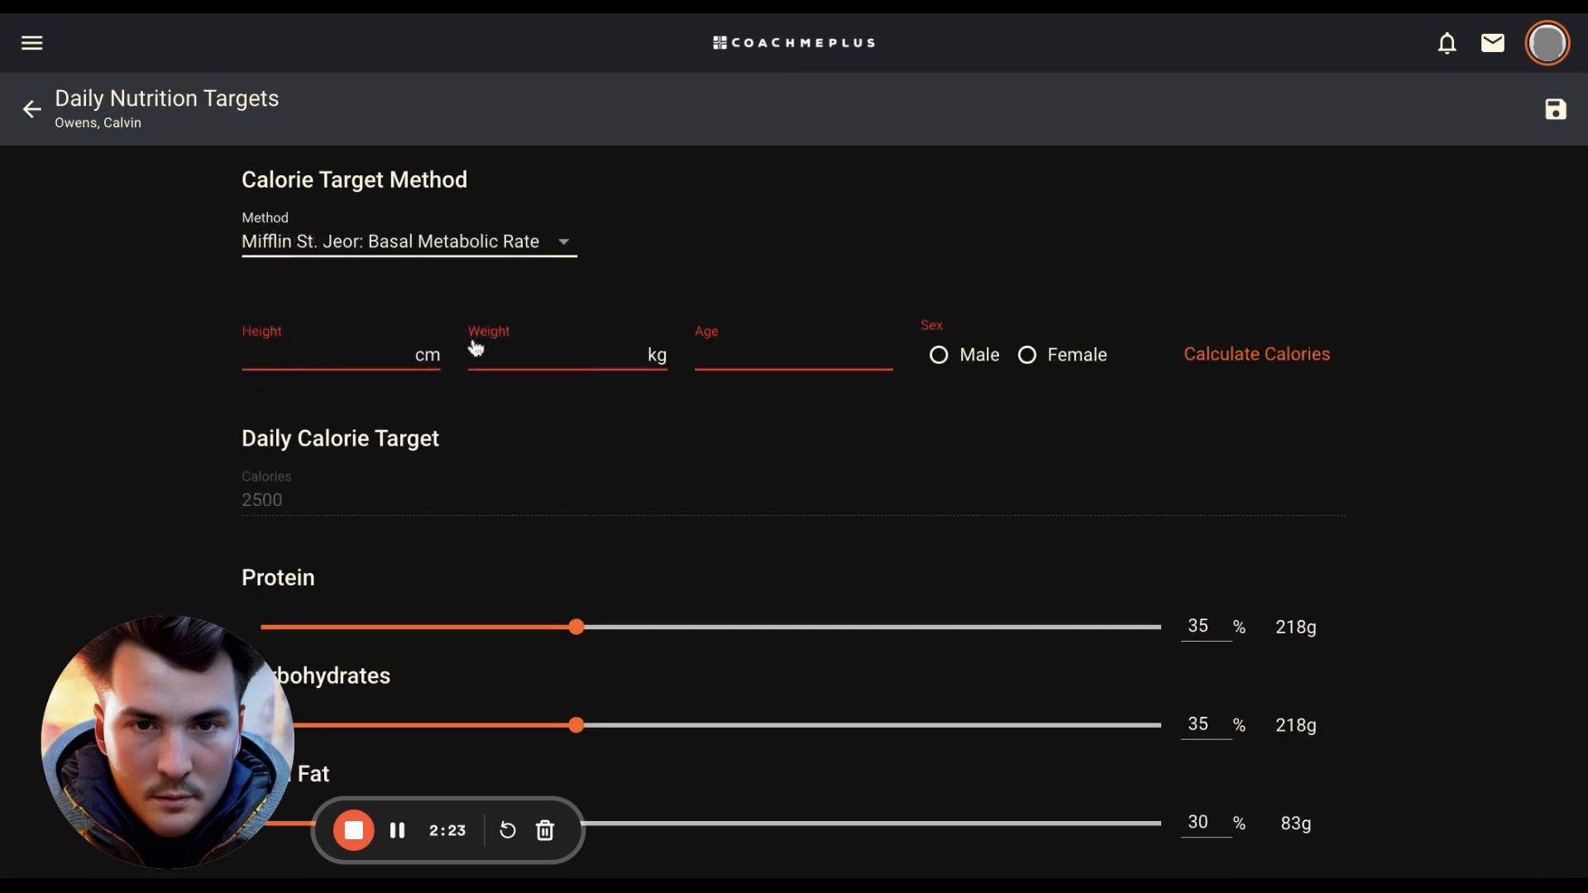
# - Enter height 171 cm, weight 85 kg, age 31 and sex Male, and calculate the daily calories from them
pyautogui.click(397, 347)
pyautogui.write('171')
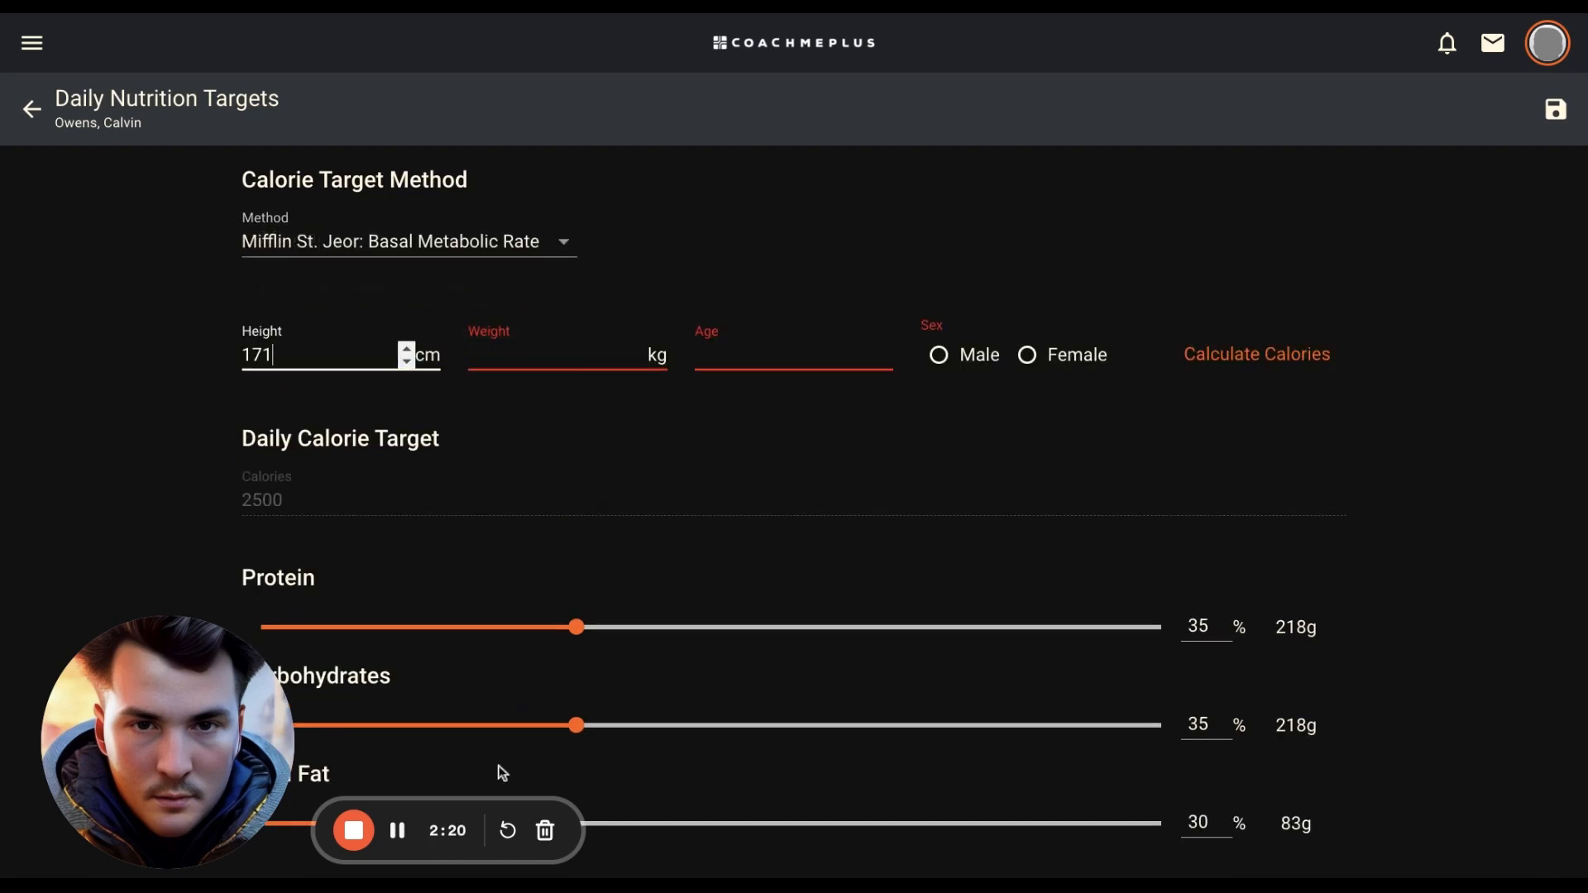
pyautogui.press('Tab')
pyautogui.write('85')
pyautogui.press('Tab')
pyautogui.write('3')
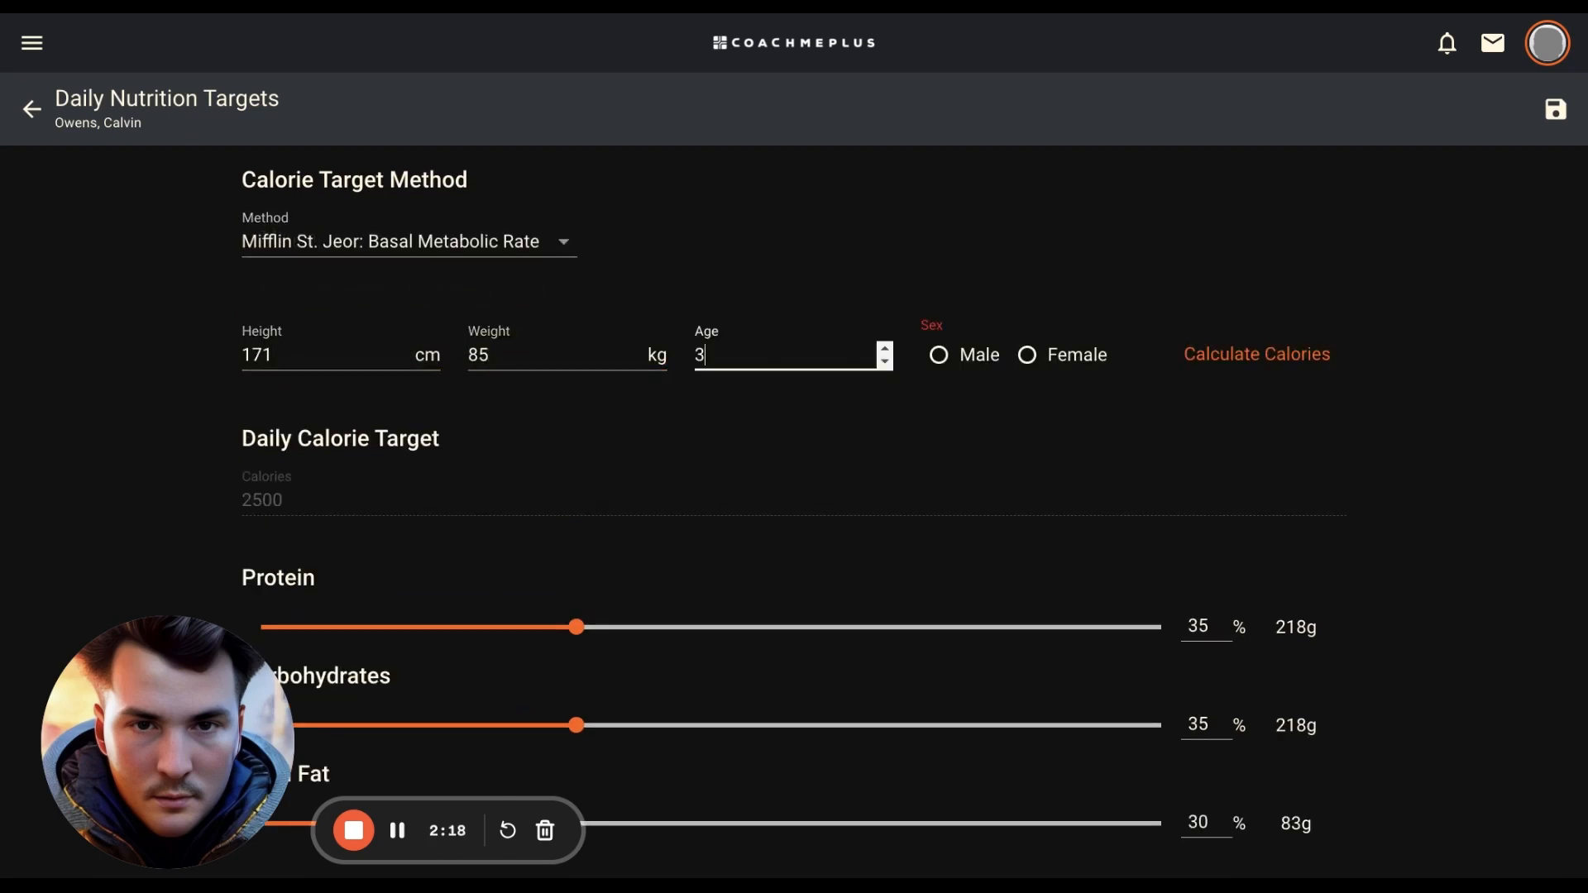
pyautogui.write('1')
pyautogui.click(966, 354)
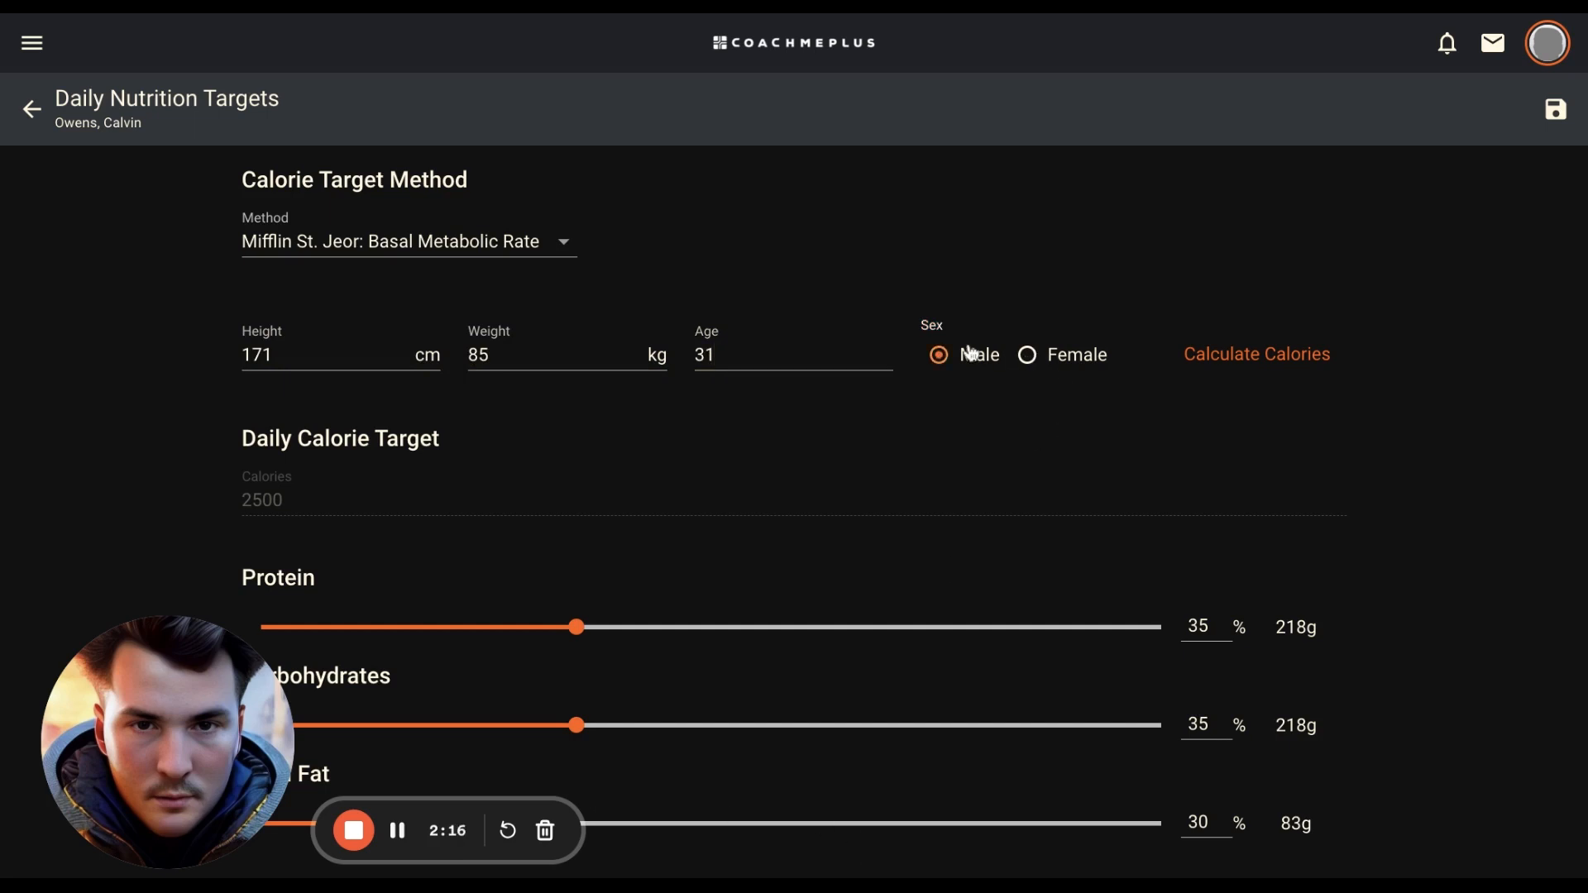
pyautogui.click(1227, 365)
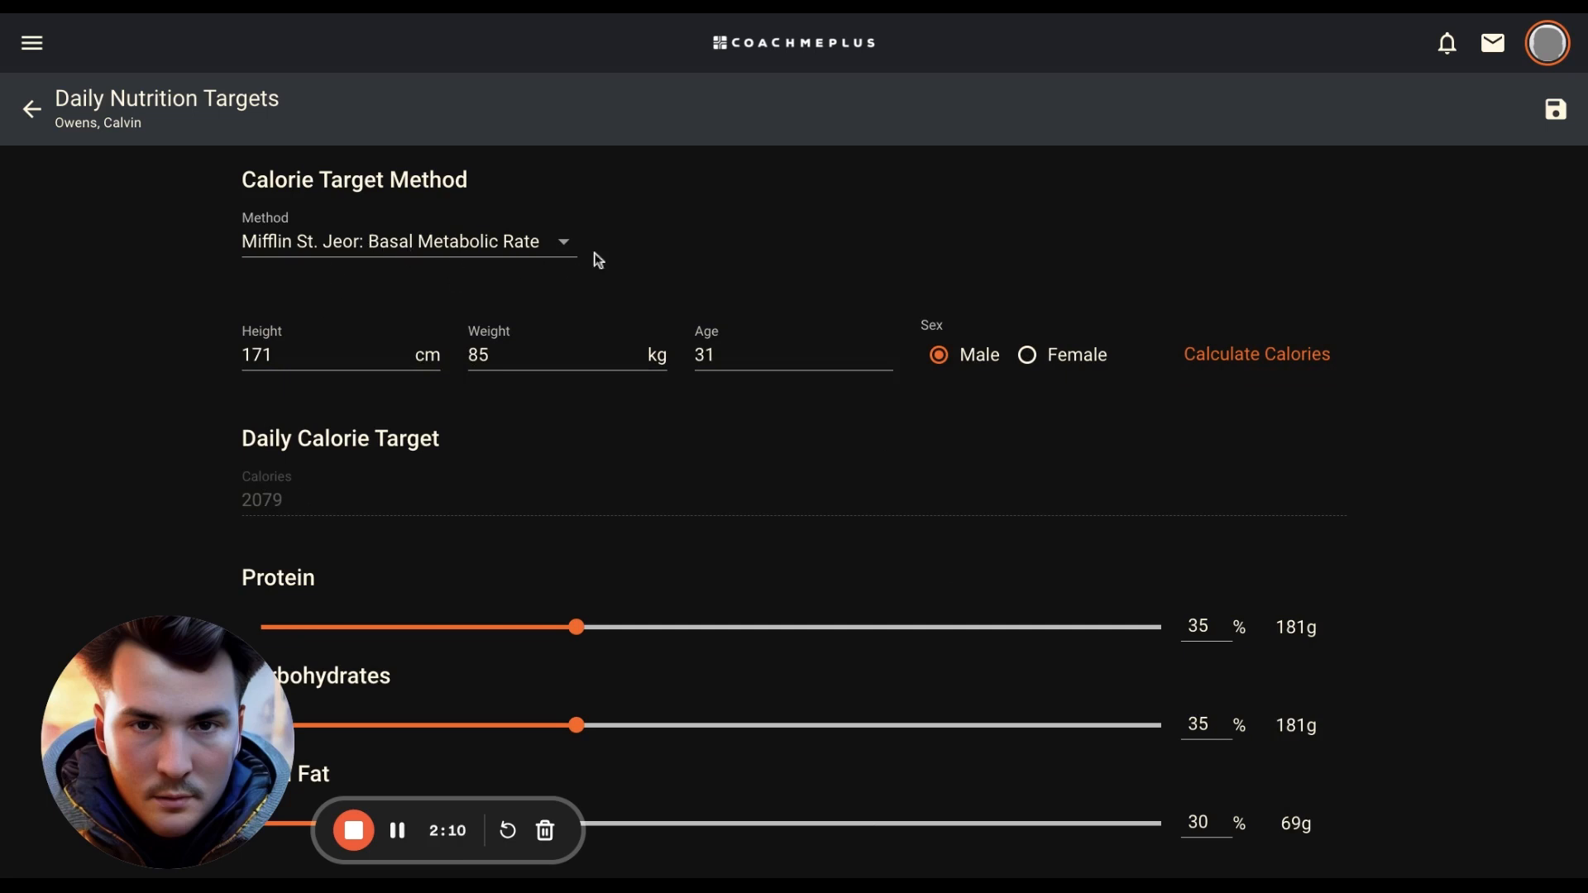
# - Switch the calorie target method to Mifflin St. Jeor: Activity Level TDEE and choose the Moderately Active activity level
pyautogui.click(299, 263)
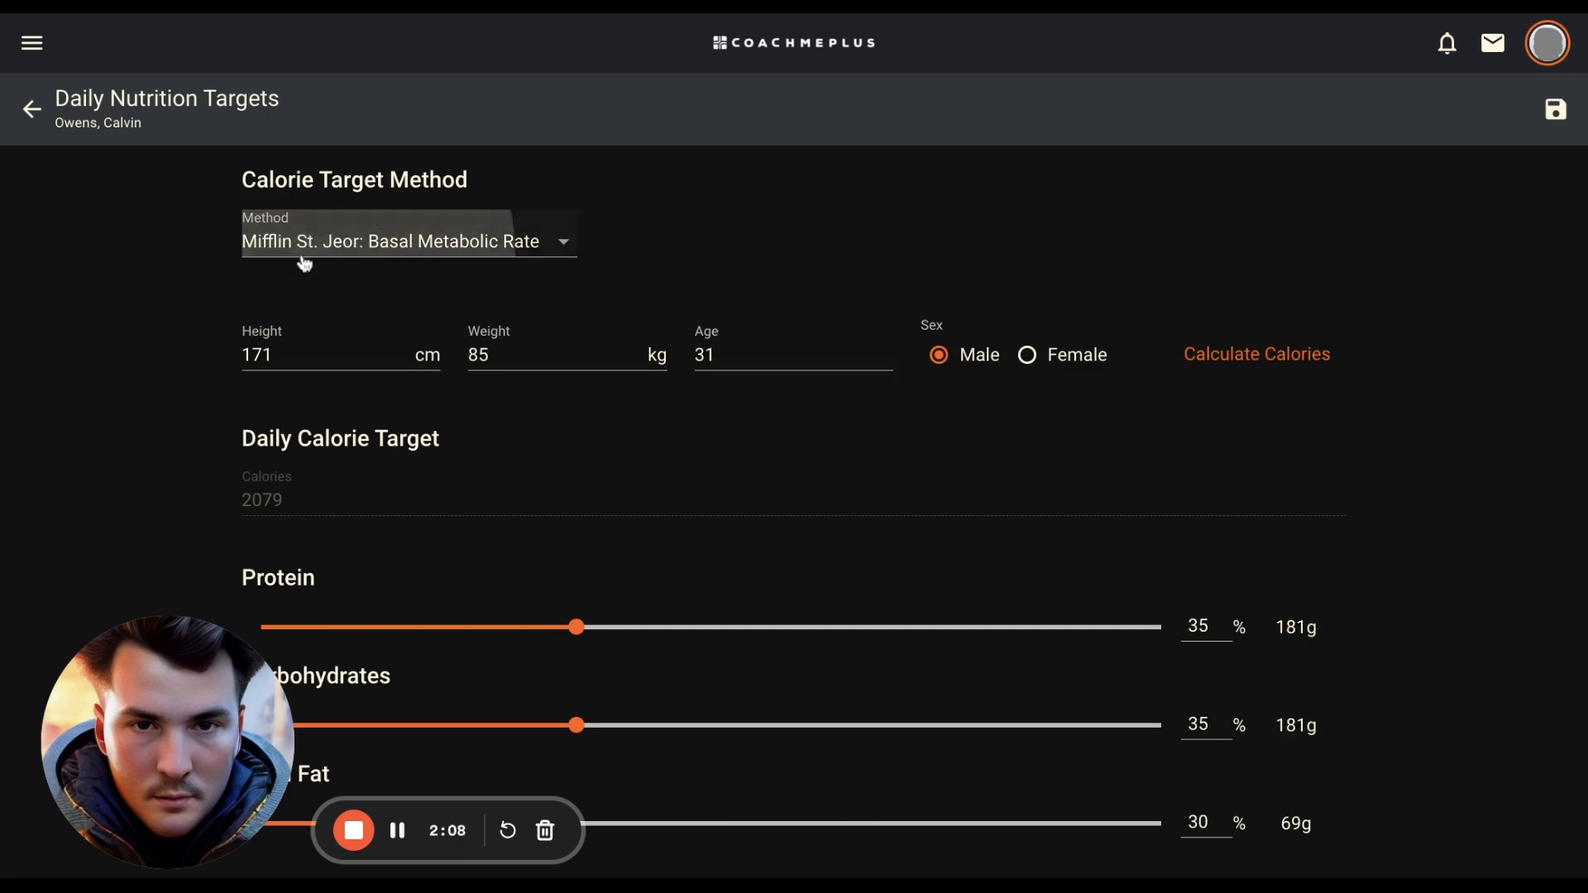
pyautogui.click(323, 298)
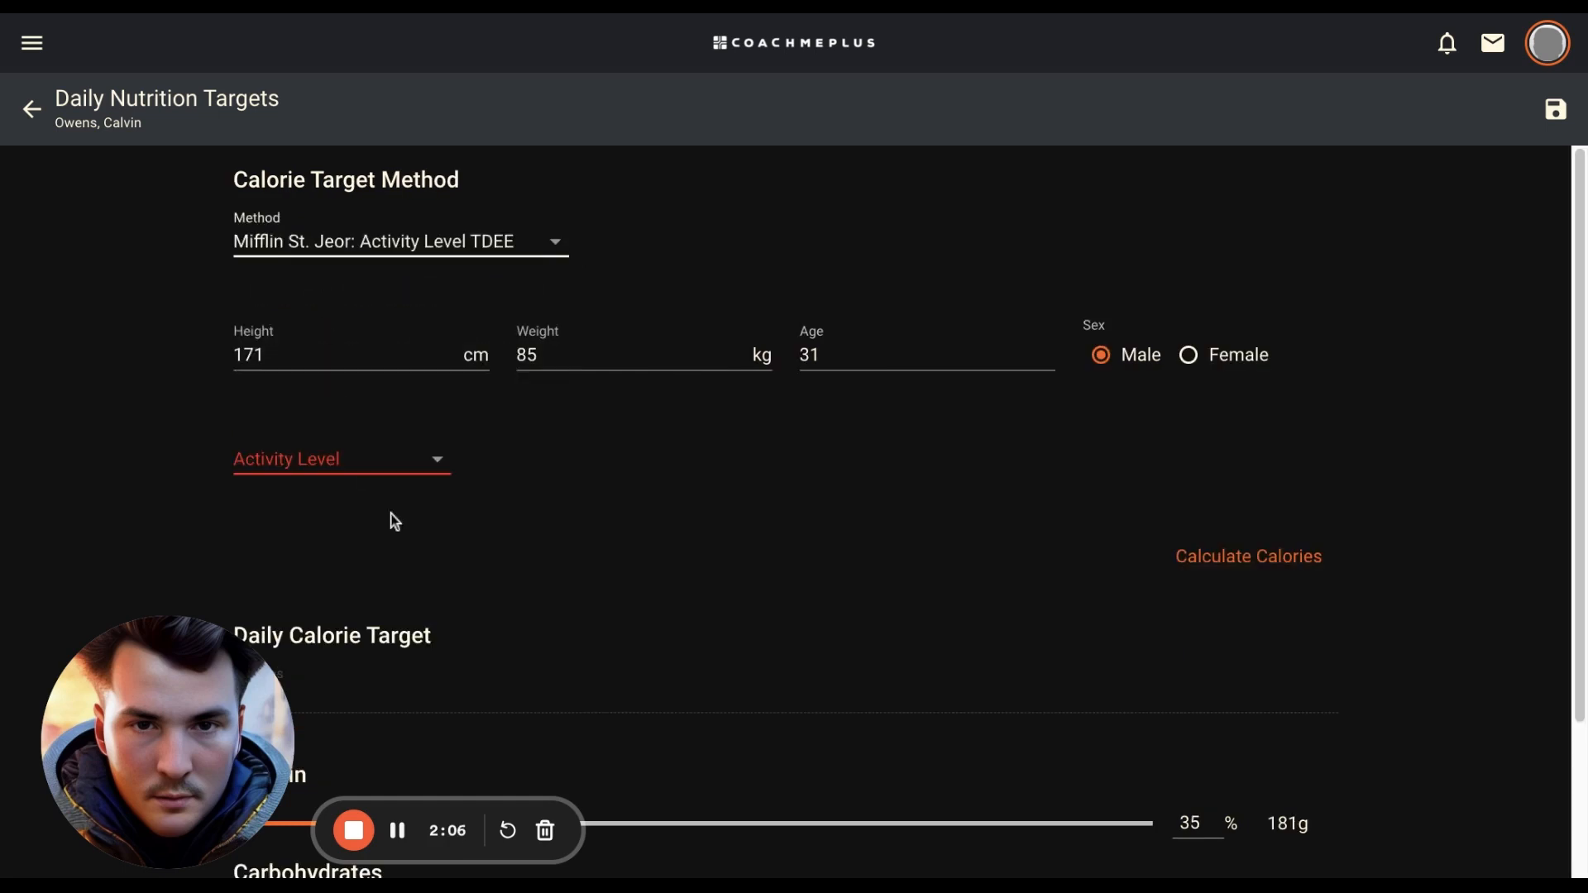
pyautogui.click(371, 472)
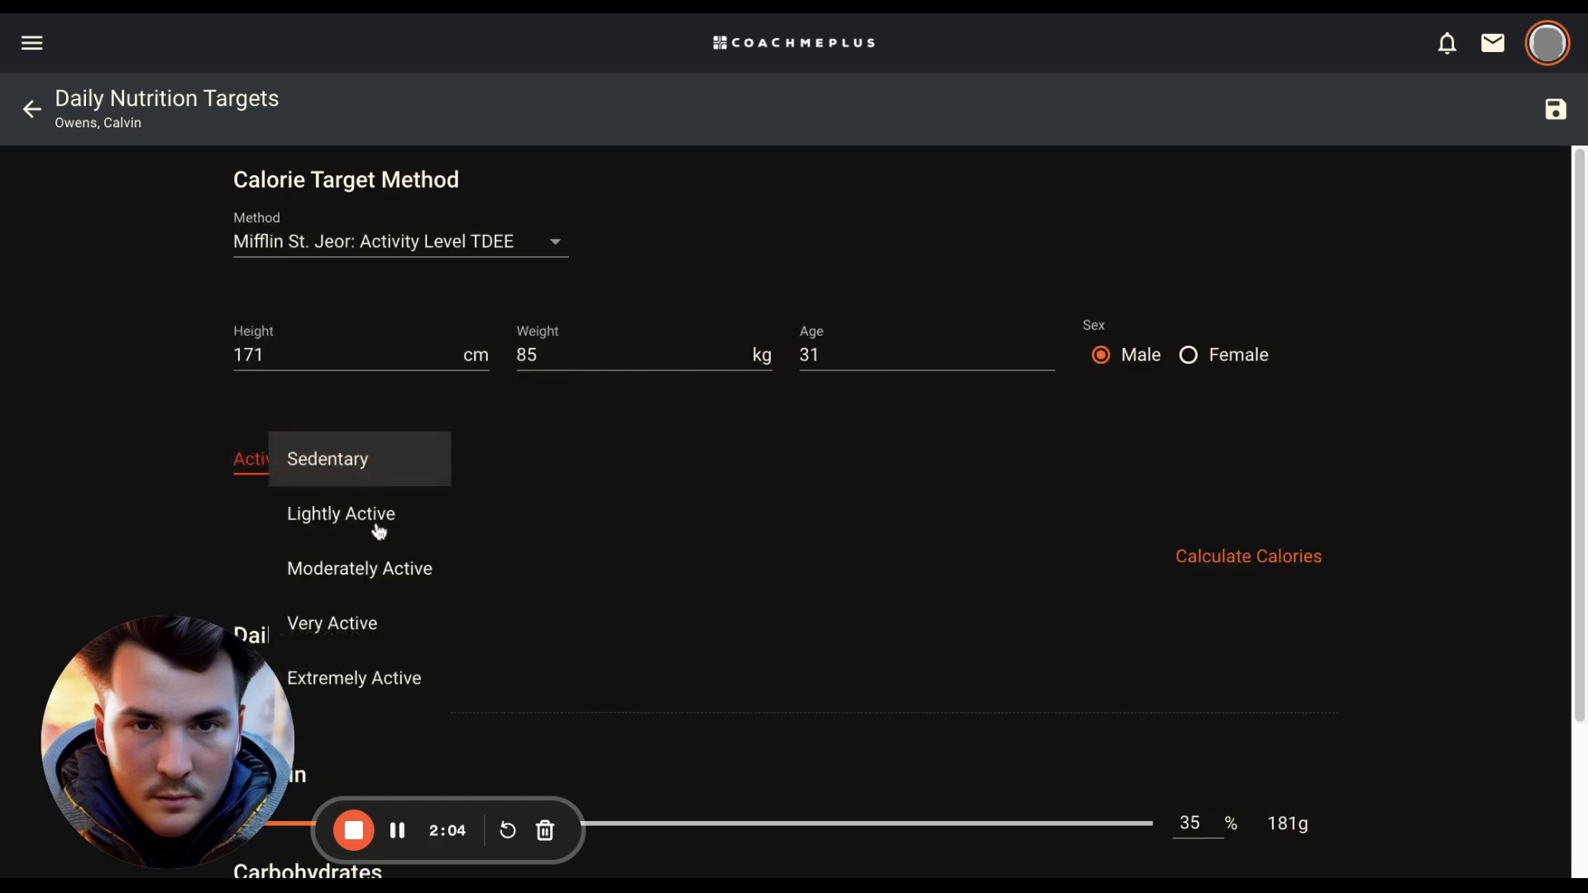
pyautogui.click(369, 569)
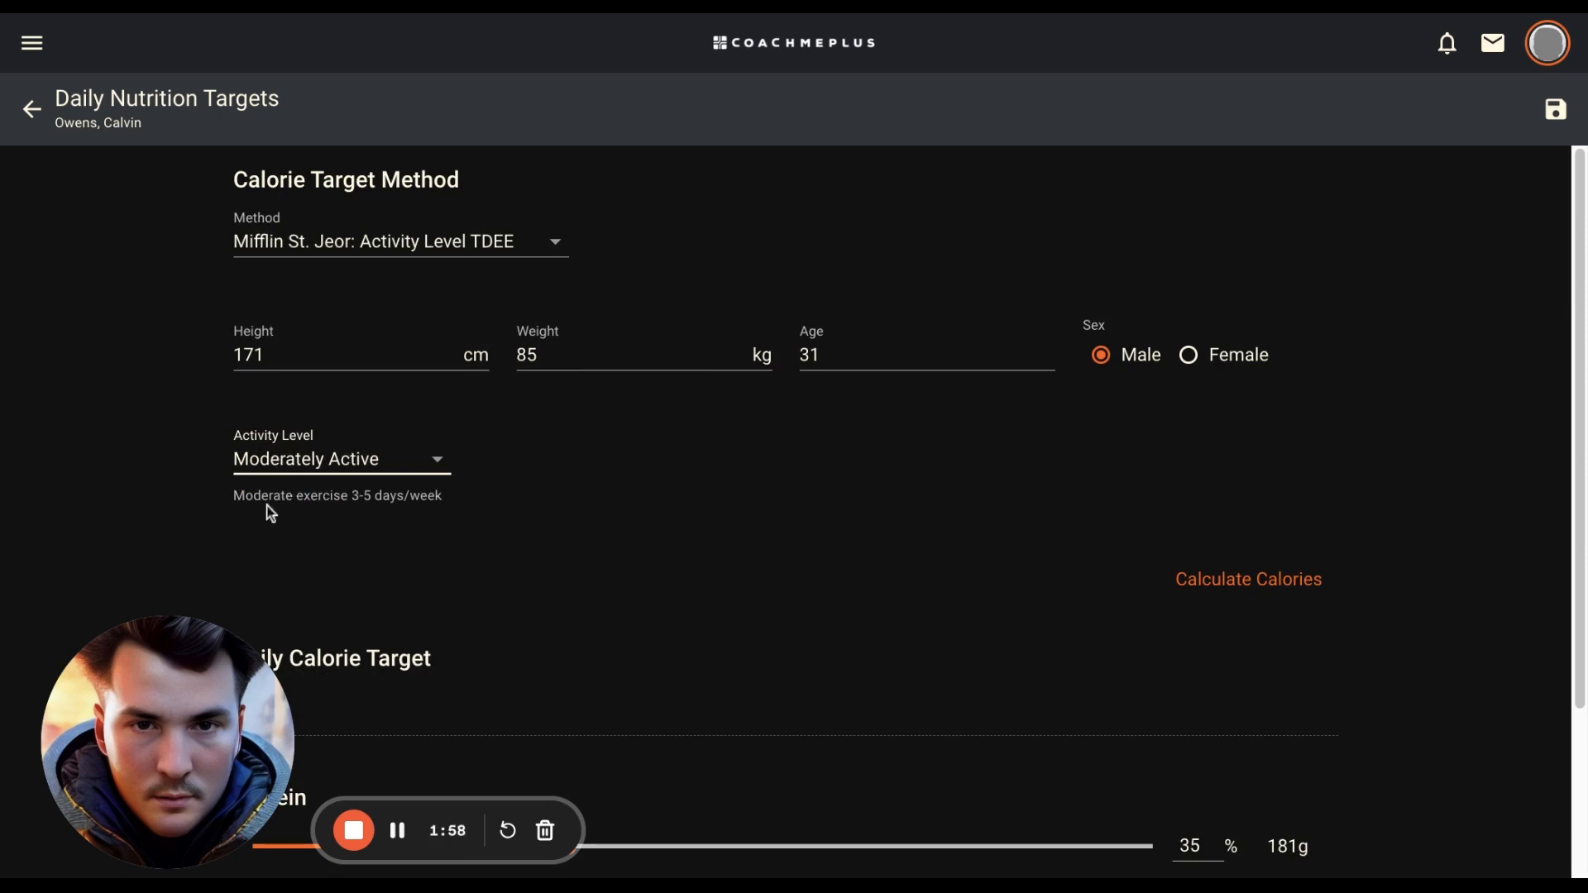
# - Change the activity level to Lightly Active and recalculate the daily calorie target
pyautogui.click(359, 468)
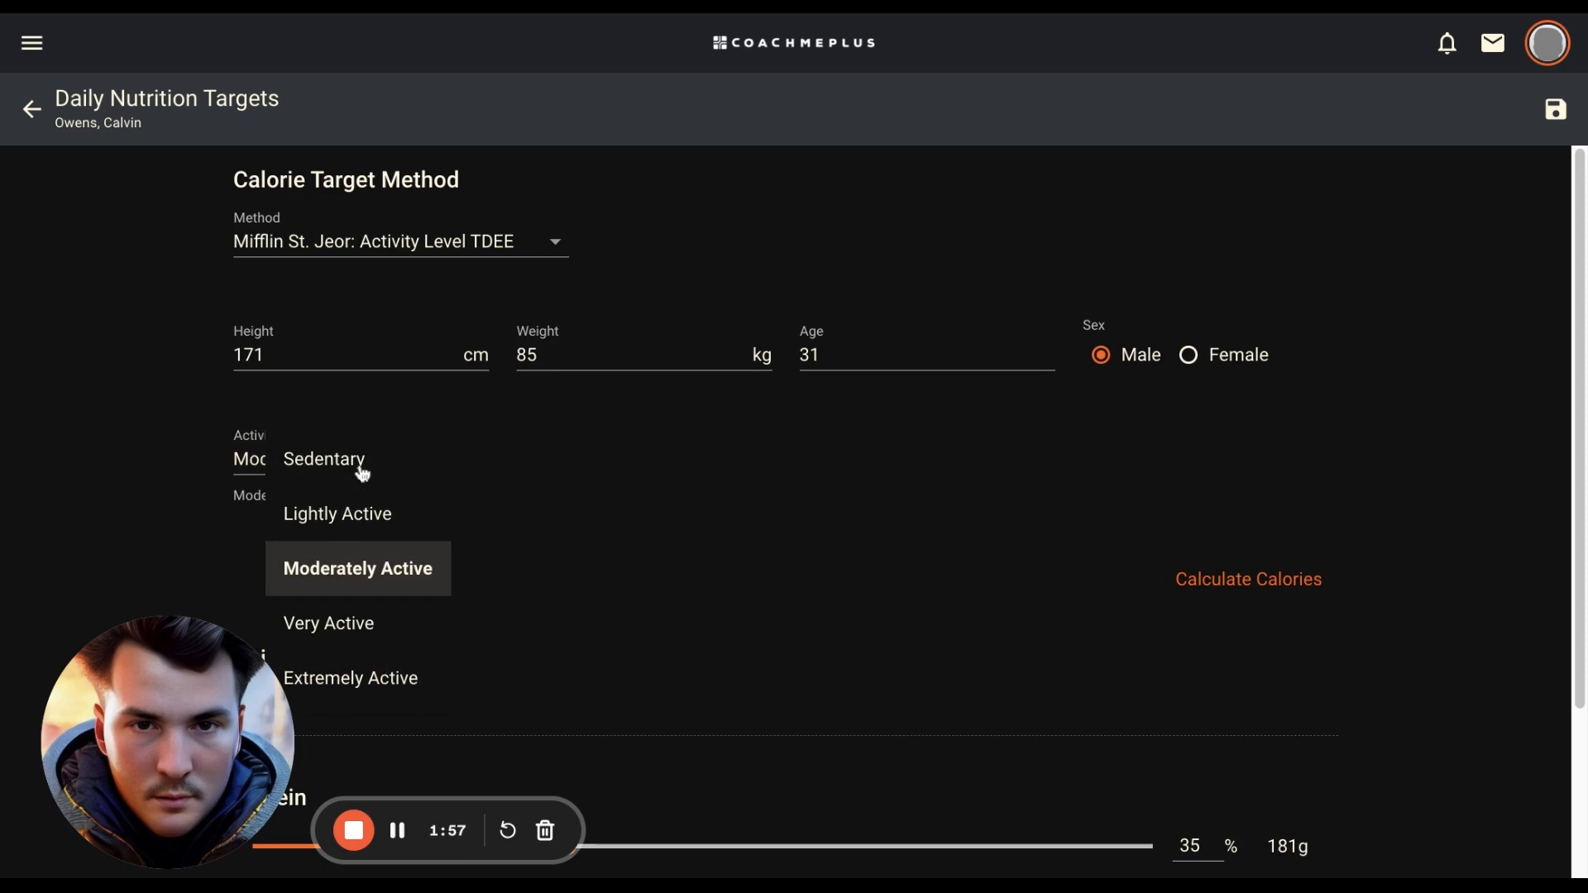
pyautogui.click(349, 509)
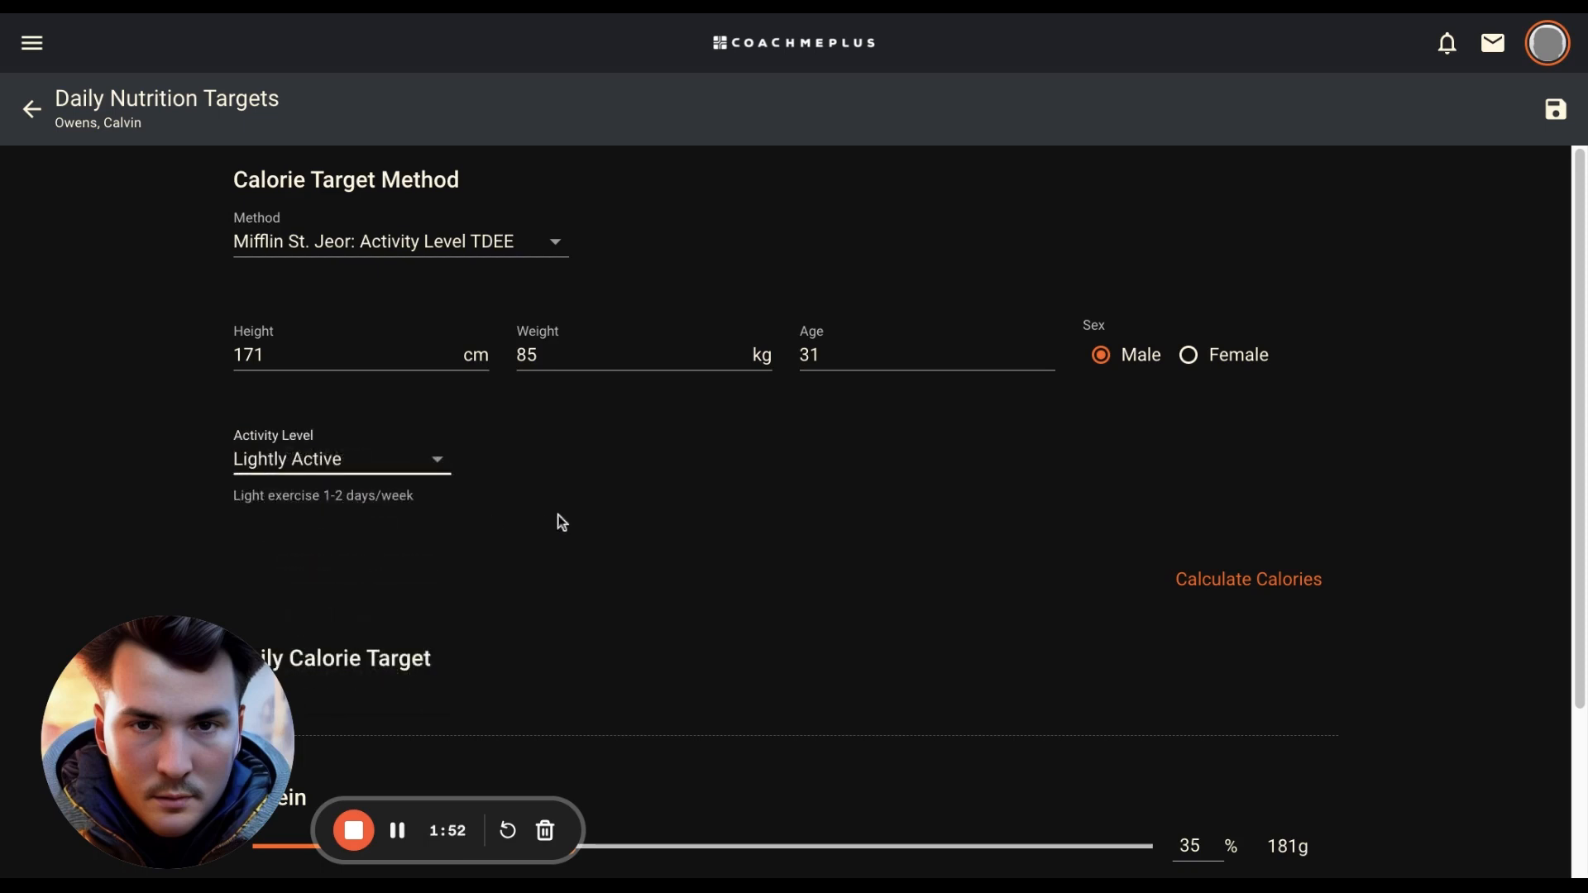
pyautogui.scroll(-2, 557, 521)
pyautogui.click(1214, 439)
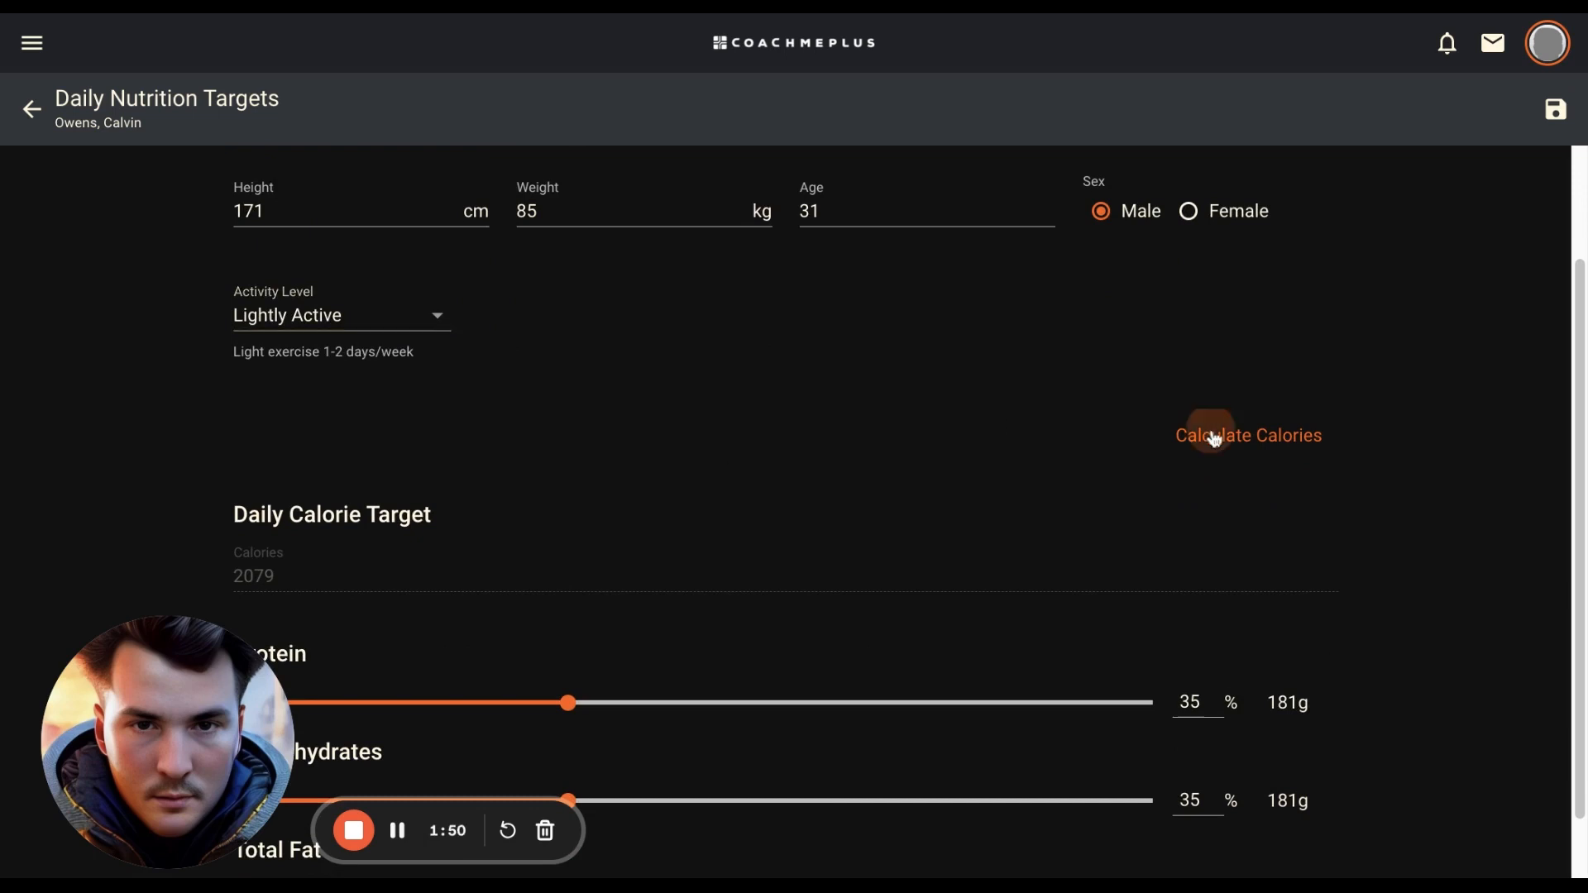
pyautogui.scroll(-1, 1209, 439)
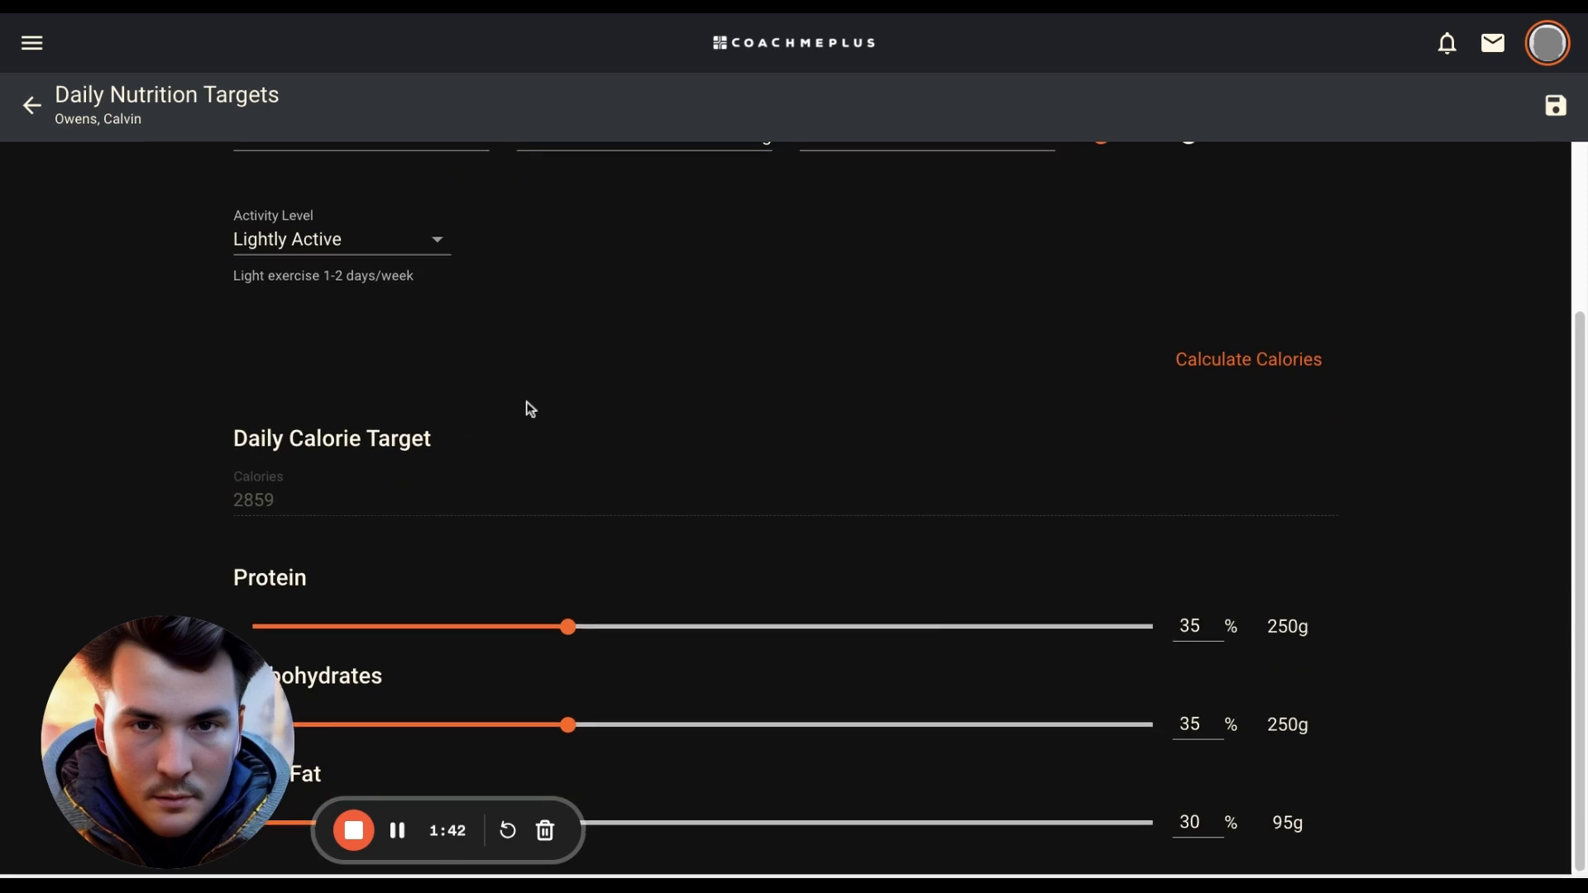
# - Review the calculated calorie and macro settings and save the athlete's daily nutrition targets
pyautogui.scroll(3, 530, 408)
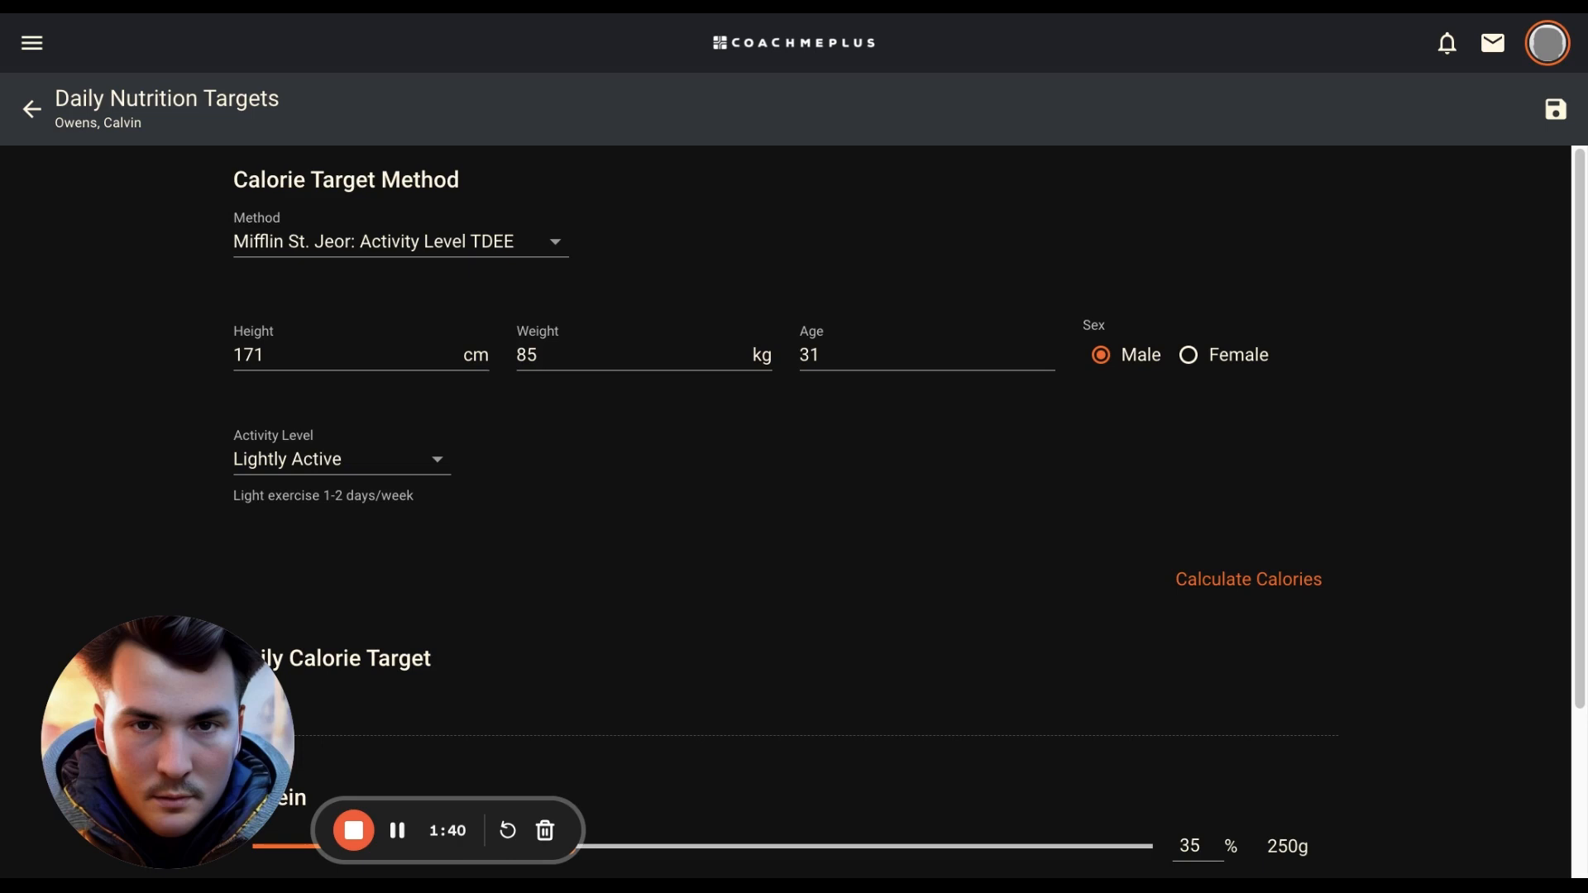
pyautogui.scroll(-3, 785, 511)
pyautogui.scroll(3, 786, 511)
pyautogui.click(1548, 120)
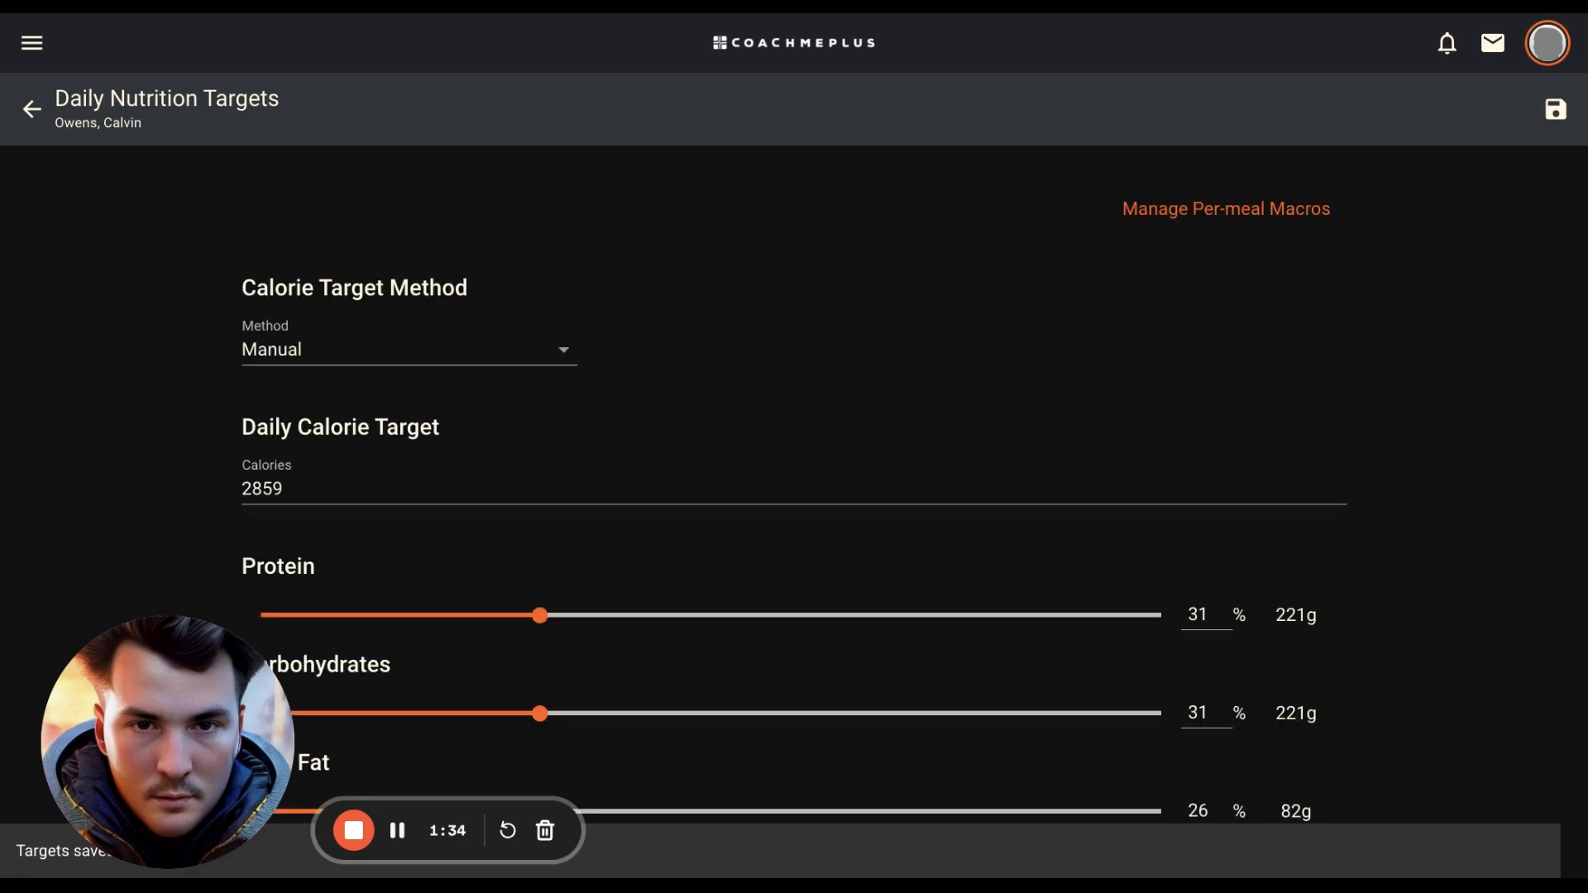
# - Return to the athlete's meal log and expand the Macro Targets section to view protein, carbs and total fat progress
pyautogui.click(34, 110)
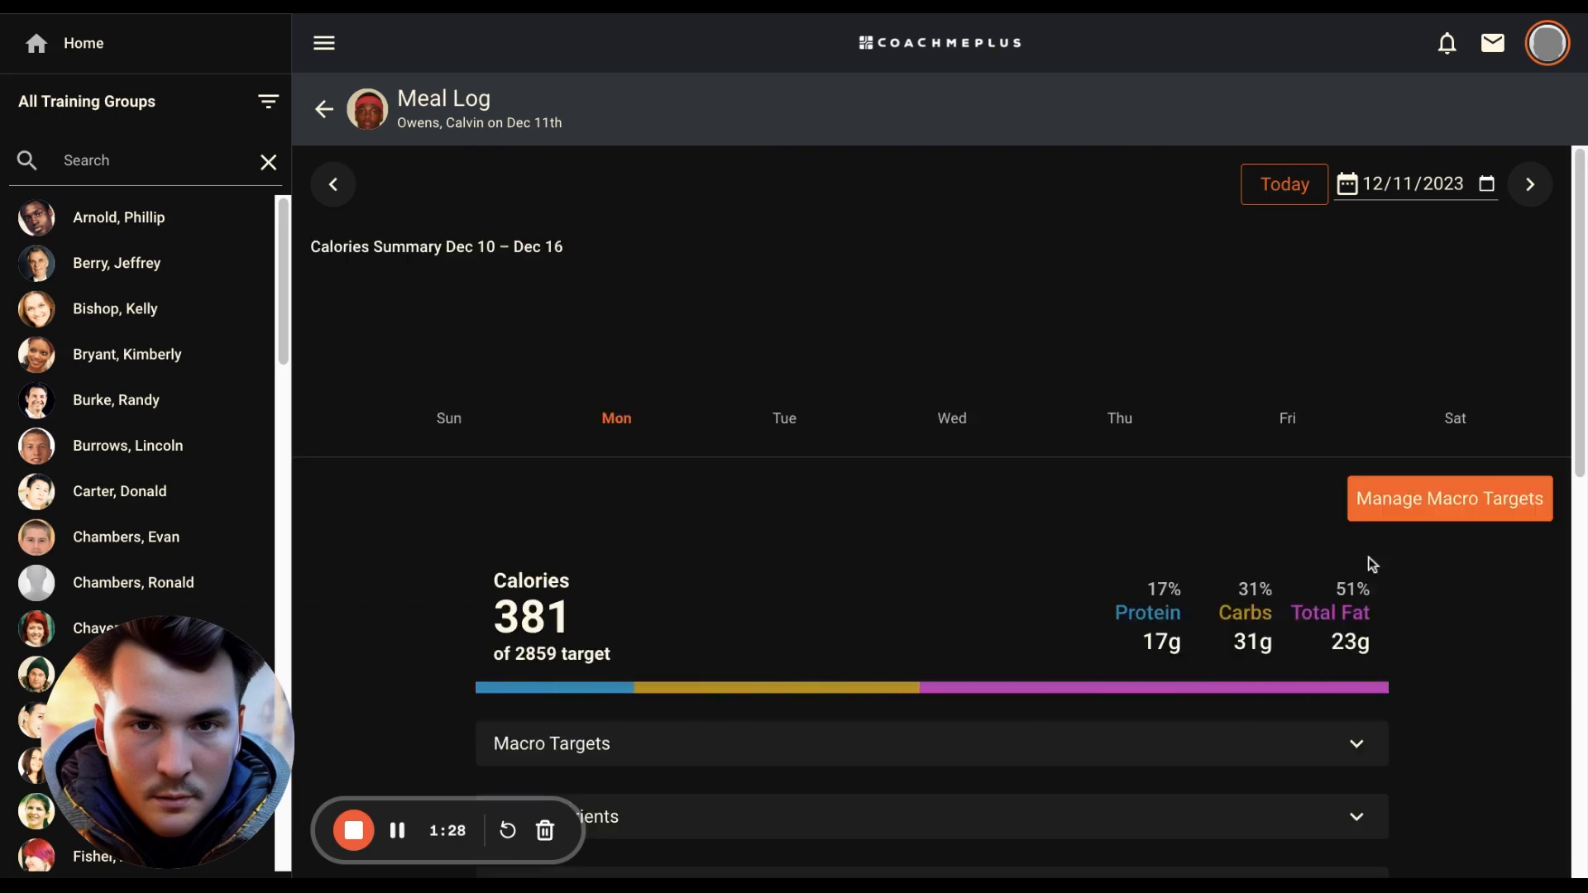
pyautogui.scroll(-3, 1407, 532)
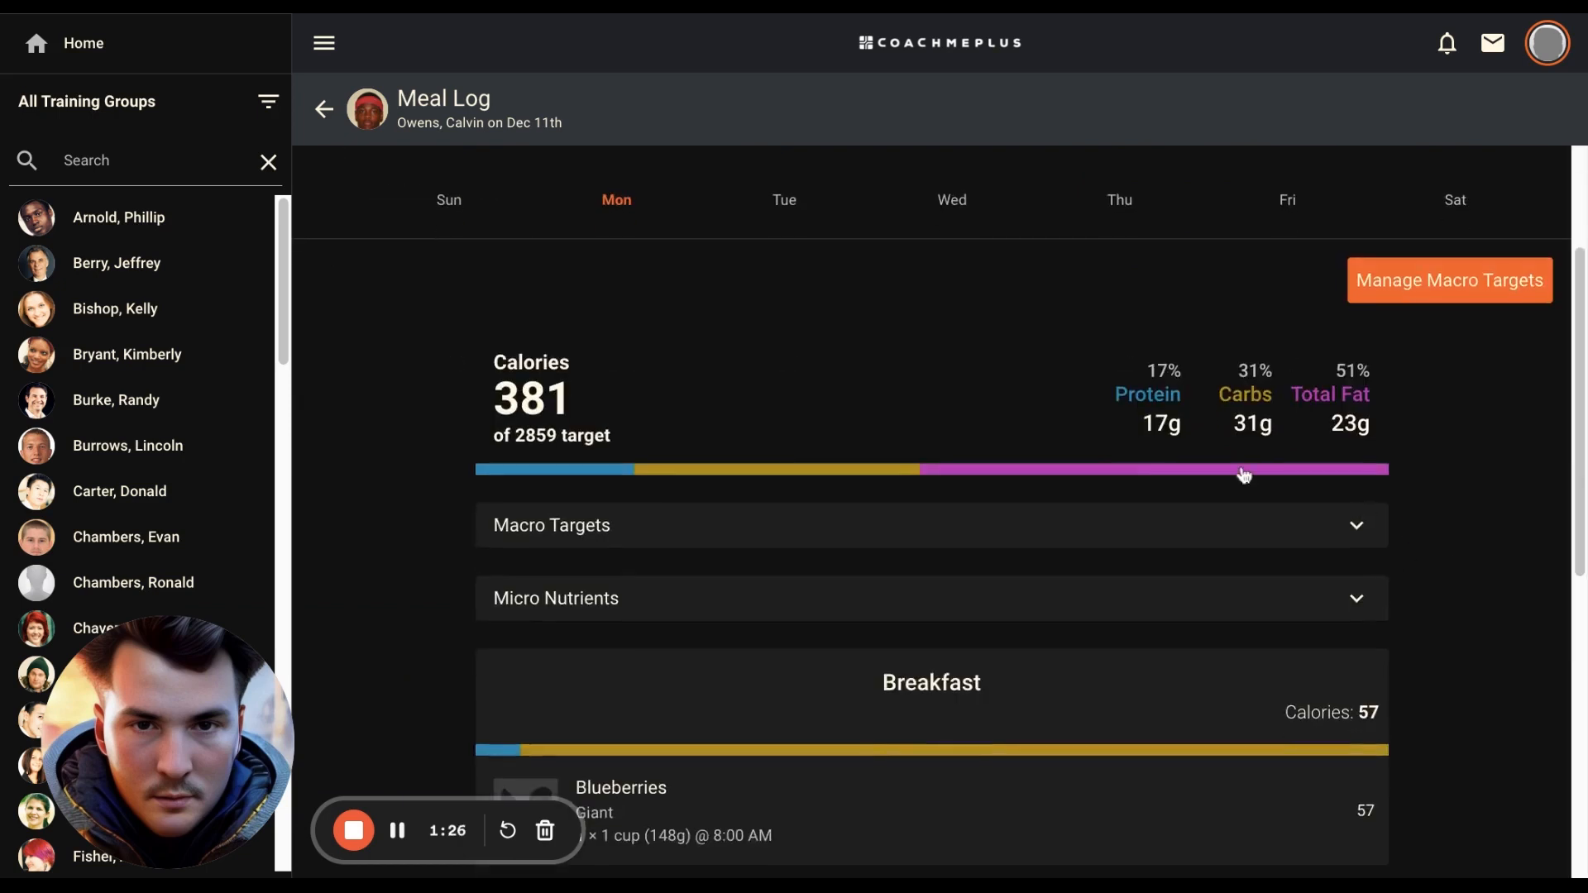
pyautogui.click(882, 521)
pyautogui.scroll(-3, 884, 523)
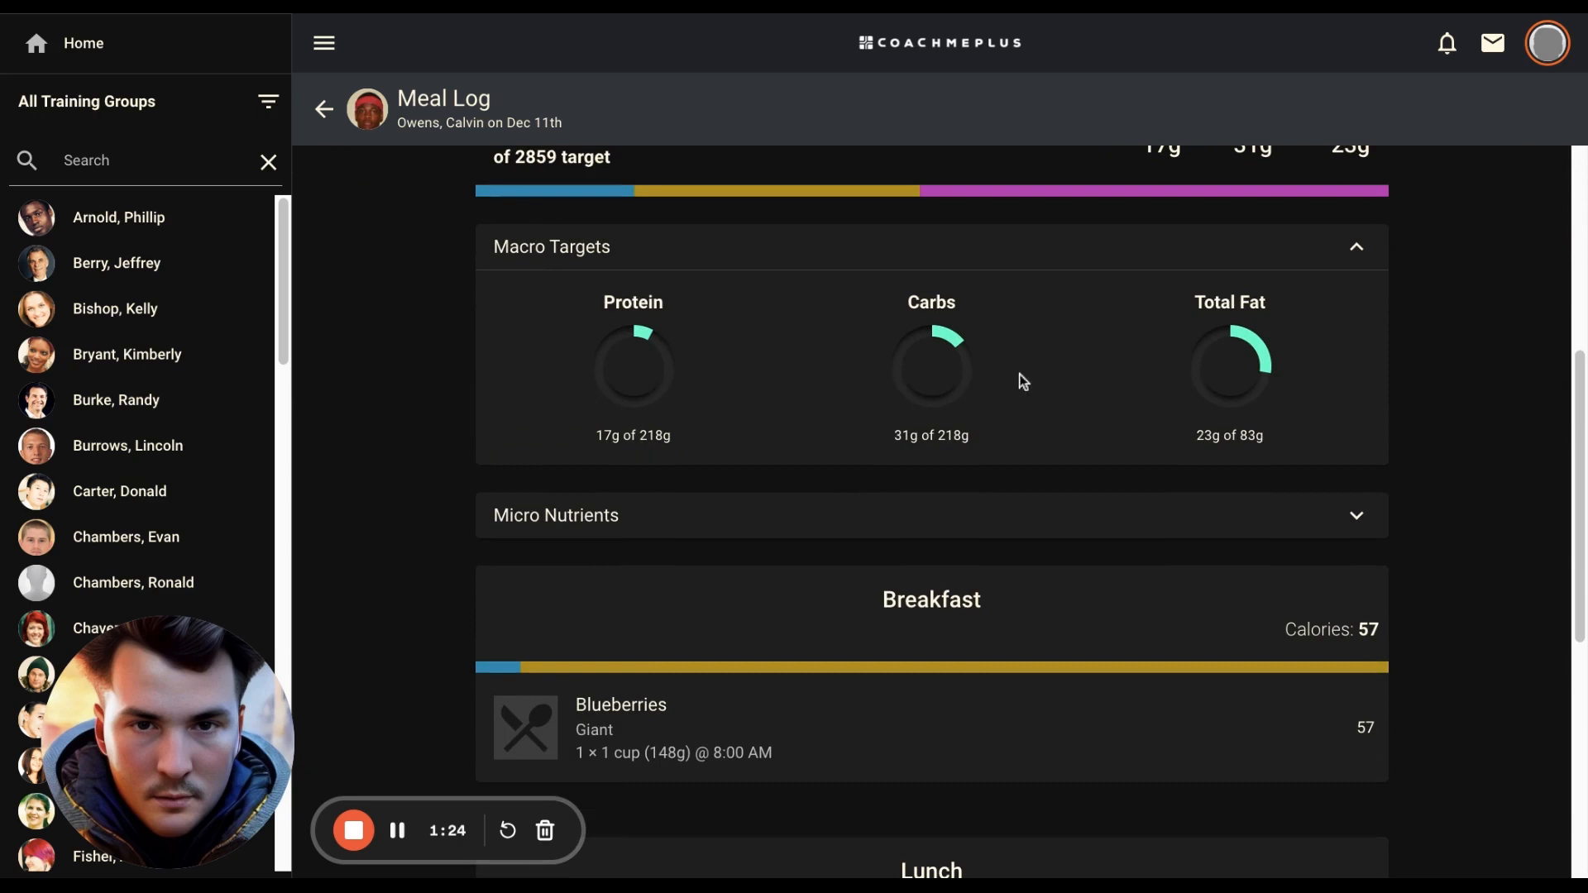